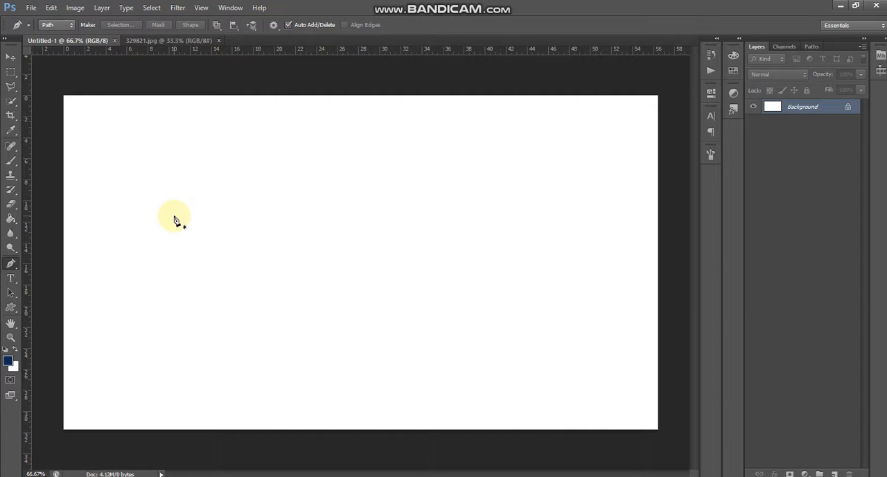
# In 329821.jpg, outline the dark background notch between the tiger's ear and forehead with the Polygonal Lasso and deselect it.
pyautogui.click(194, 41)
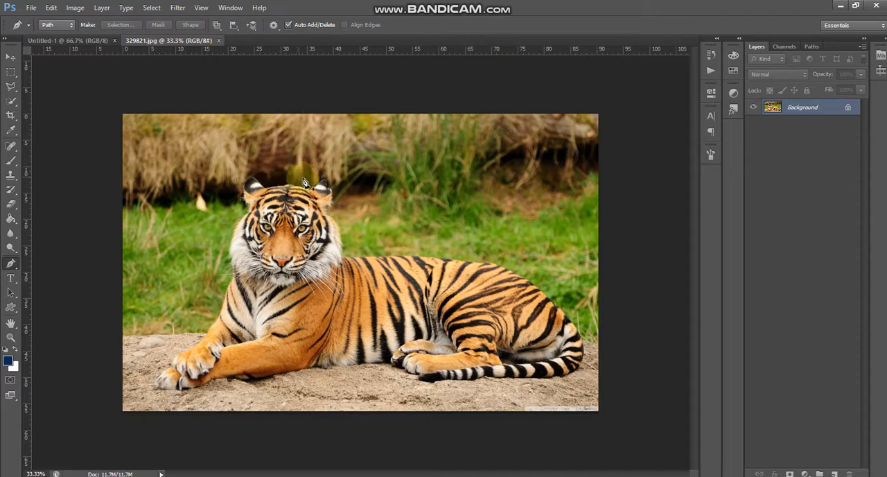
pyautogui.scroll(2, 265, 193)
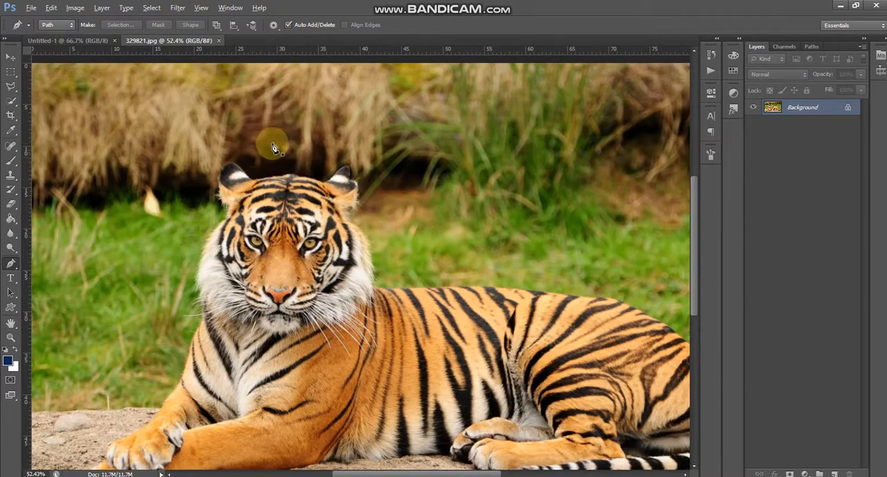
pyautogui.scroll(4, 271, 142)
pyautogui.scroll(2, 274, 148)
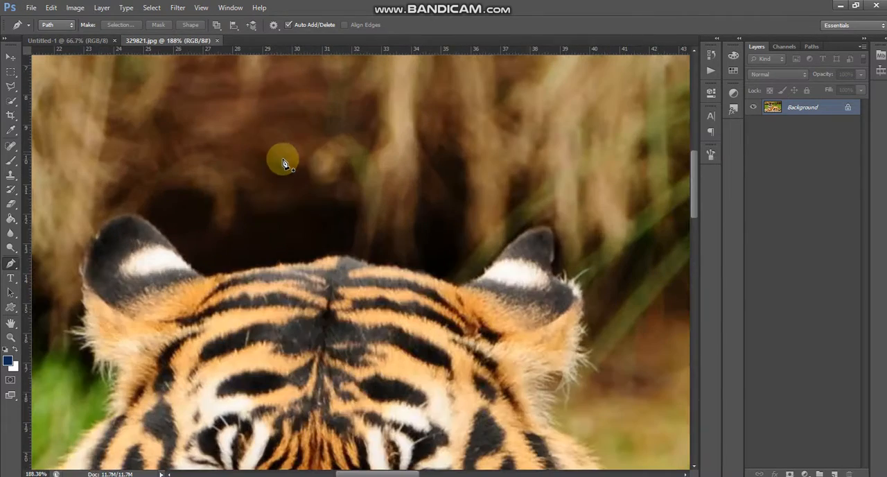
pyautogui.scroll(1, 235, 217)
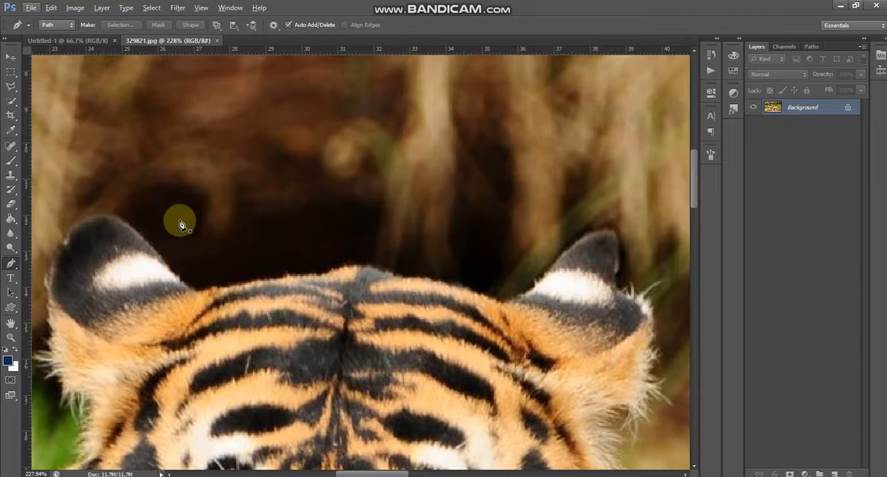
pyautogui.scroll(2, 160, 222)
pyautogui.click(11, 87)
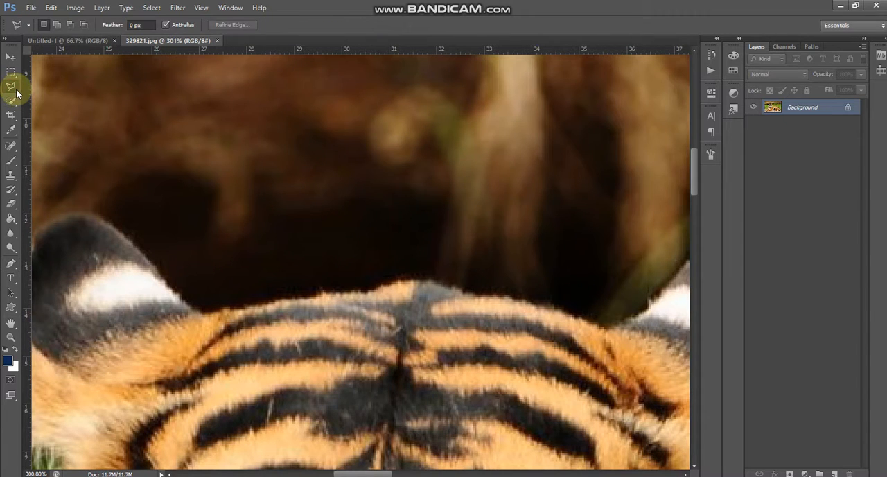
pyautogui.moveTo(10, 91); pyautogui.dragTo(56, 97)
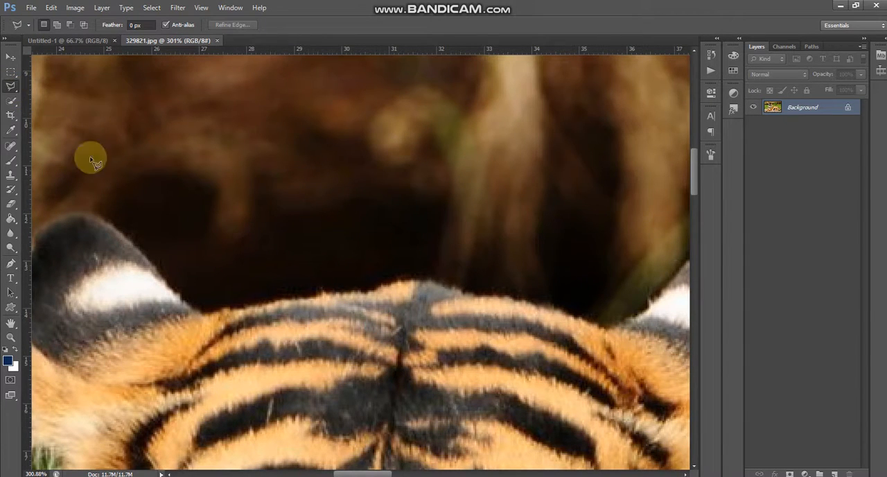
pyautogui.scroll(1, 114, 204)
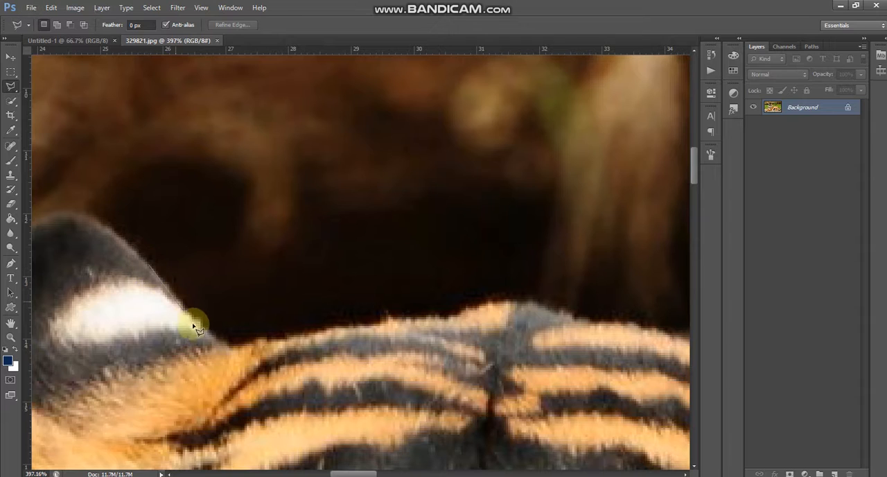
pyautogui.click(218, 339)
pyautogui.click(277, 334)
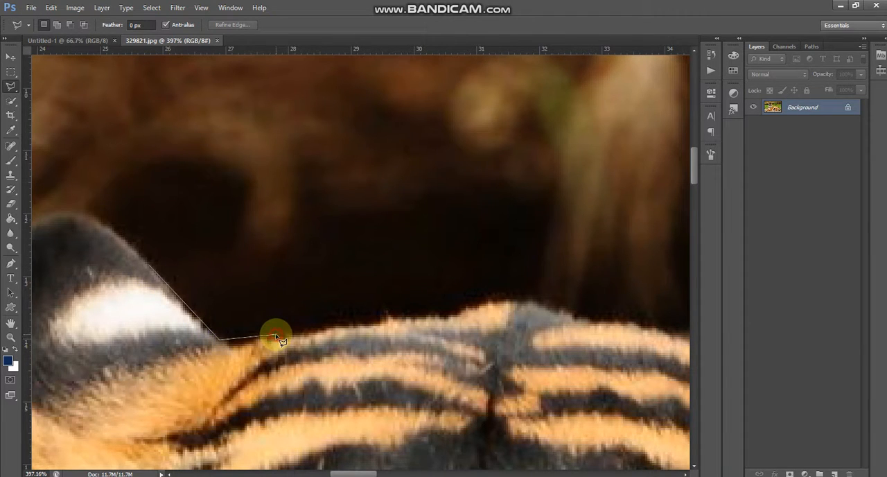
pyautogui.click(340, 324)
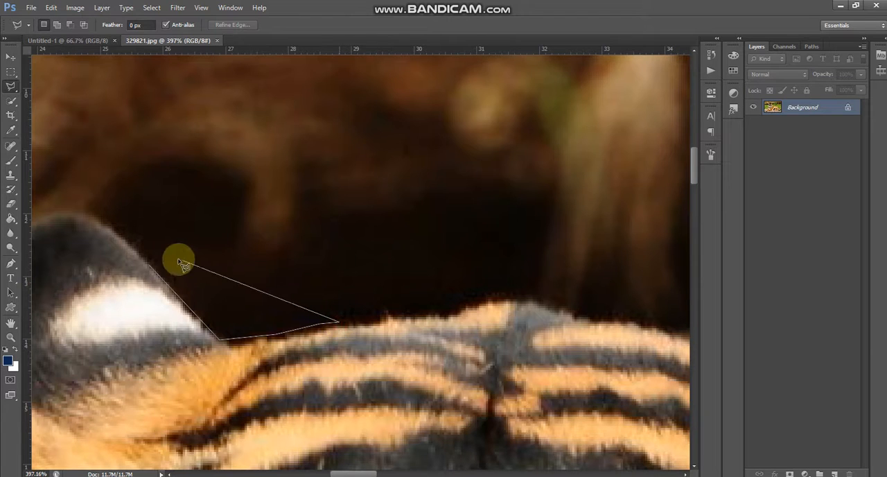
pyautogui.click(152, 267)
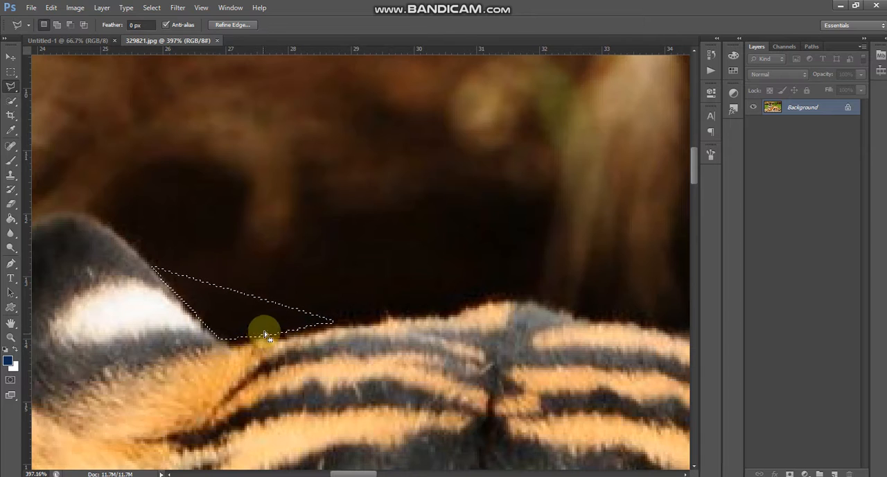
pyautogui.rightClick(252, 307)
pyautogui.click(302, 113)
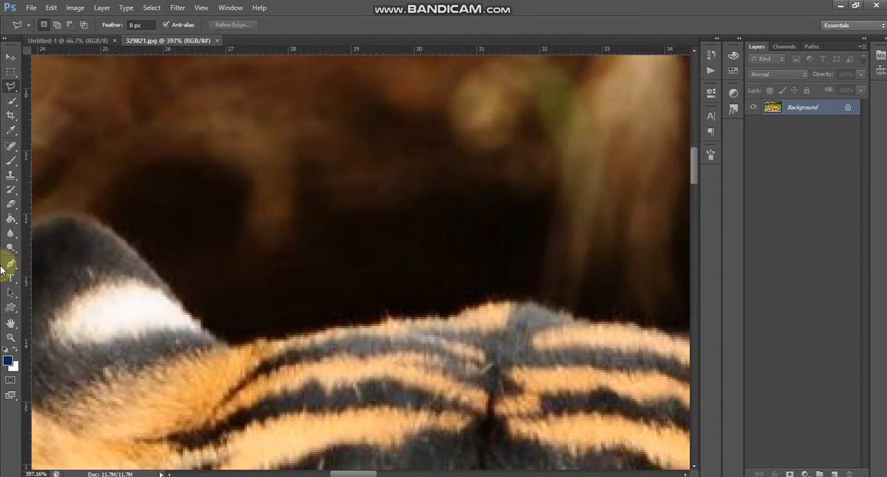
# Trace a closed Pen tool path along the tiger's forehead and around its left-hand ear, cutting back diagonally across the head.
pyautogui.click(11, 264)
pyautogui.scroll(-5, 223, 311)
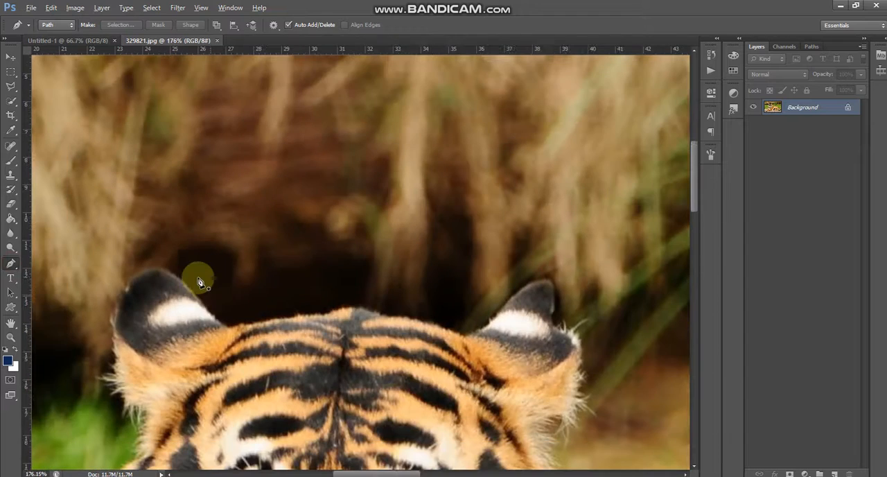
pyautogui.scroll(5, 174, 283)
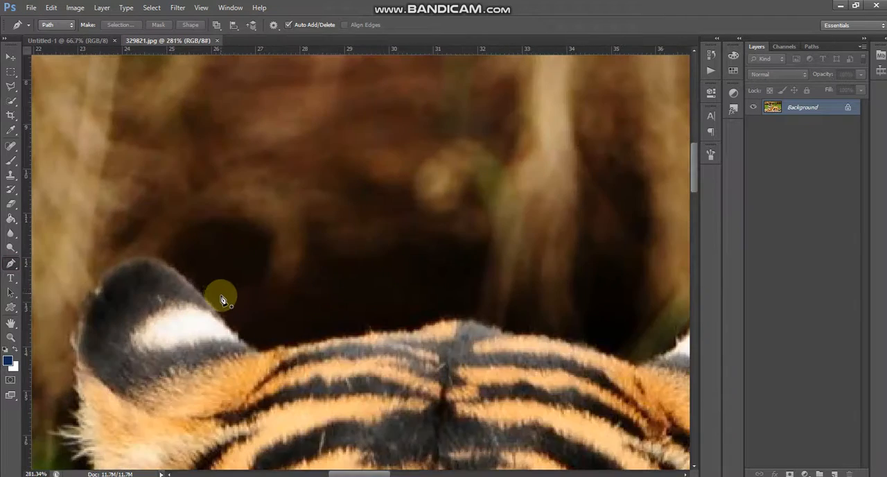
pyautogui.scroll(-2, 195, 304)
pyautogui.click(185, 286)
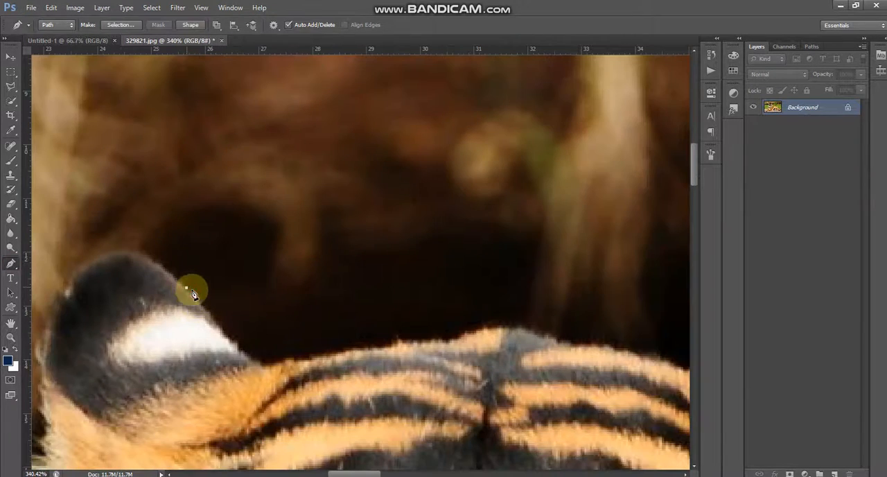
pyautogui.click(226, 331)
pyautogui.moveTo(298, 356); pyautogui.dragTo(346, 346)
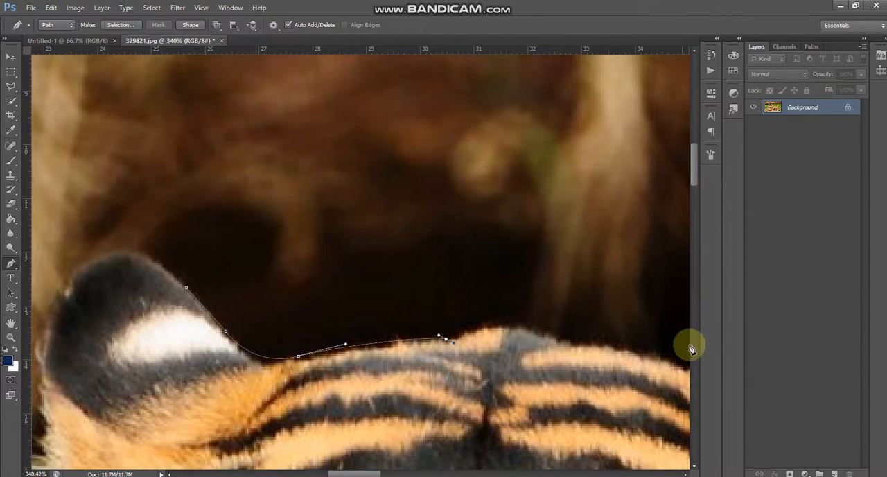
pyautogui.scroll(-2, 580, 352)
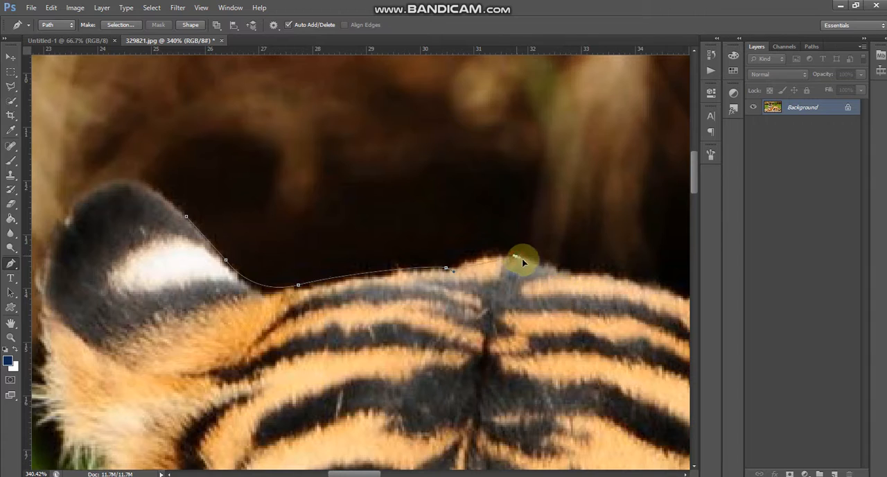
pyautogui.click(571, 273)
pyautogui.scroll(-3, 490, 323)
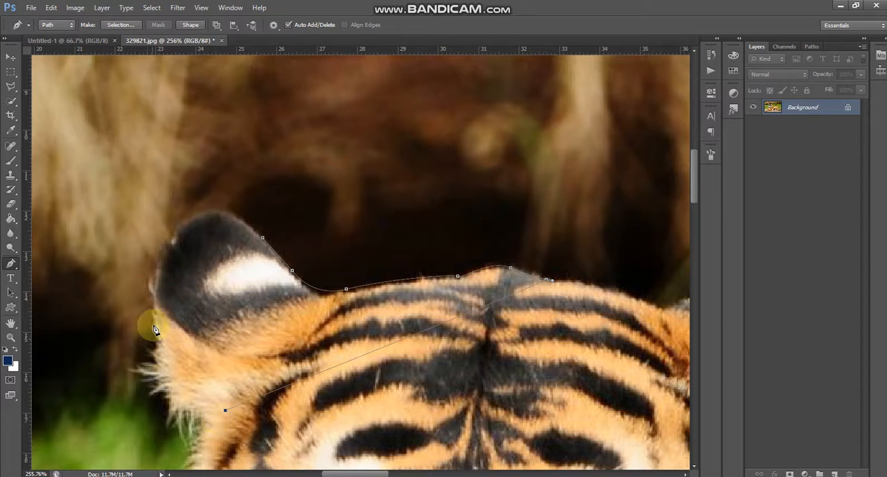
pyautogui.moveTo(157, 296); pyautogui.dragTo(162, 247)
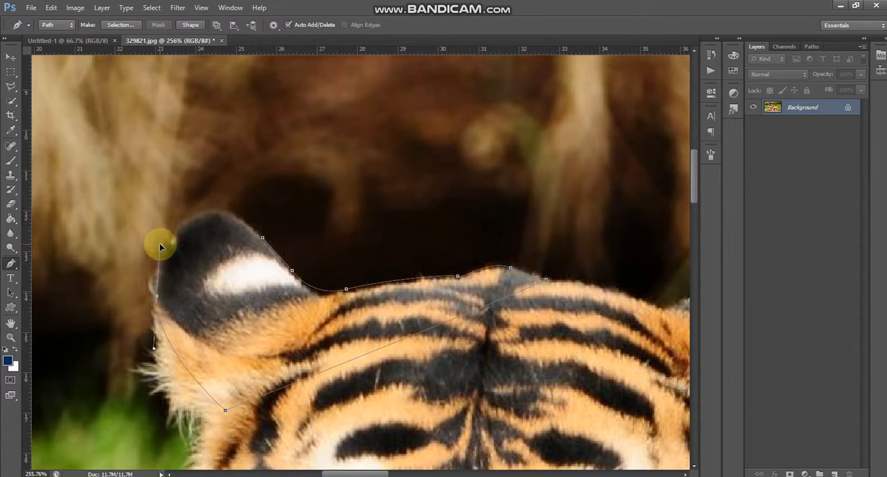
pyautogui.moveTo(189, 220); pyautogui.dragTo(226, 217)
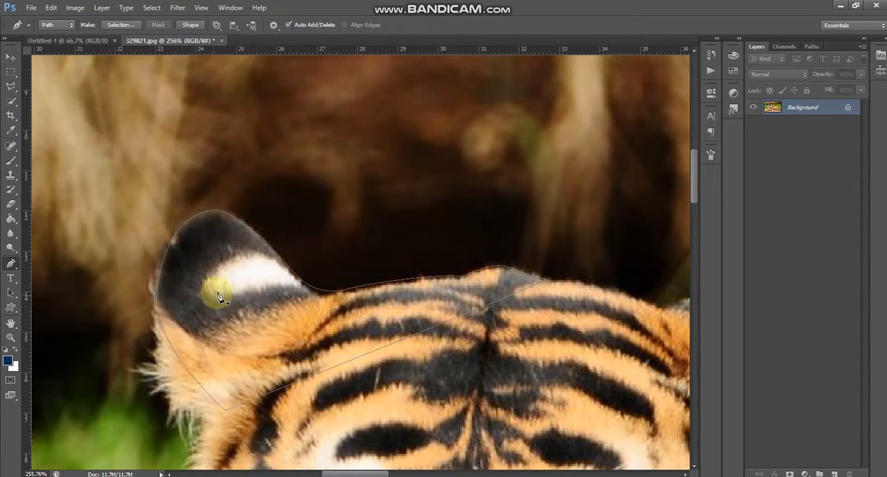
# Convert the closed ear path into a new anti-aliased selection with a feather radius of 0 pixels.
pyautogui.rightClick(264, 288)
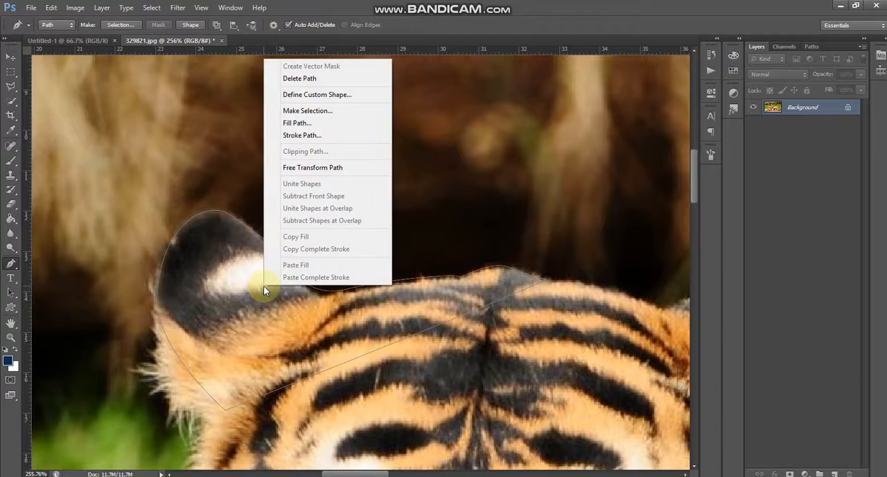
pyautogui.click(319, 110)
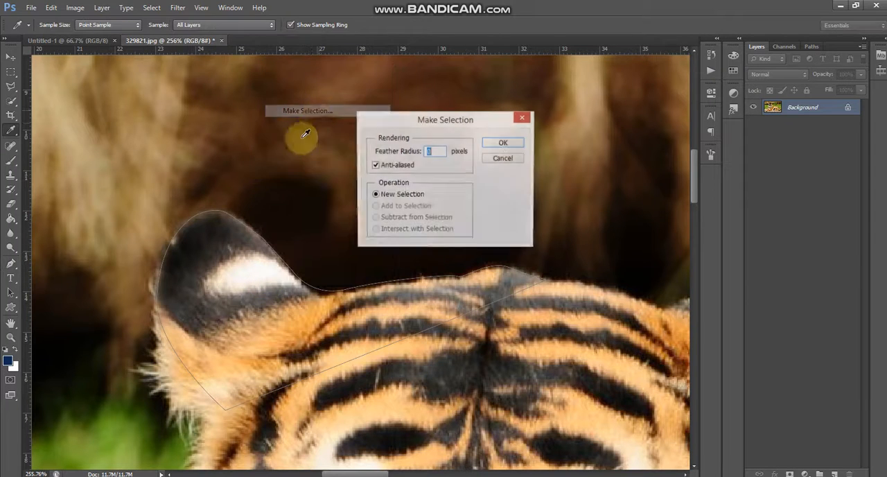
pyautogui.click(503, 143)
# Move the selected ear piece up and away from the tiger's head, and bring it back near its original place.
pyautogui.click(10, 57)
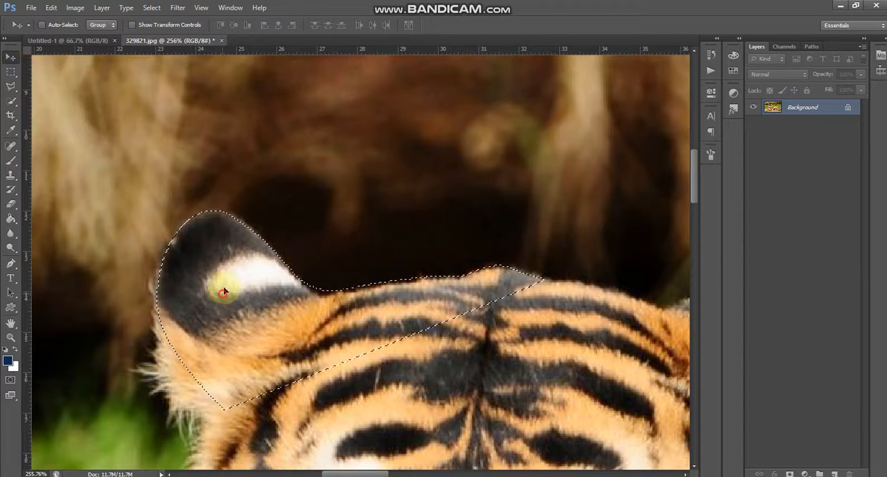
pyautogui.moveTo(222, 283); pyautogui.dragTo(301, 217)
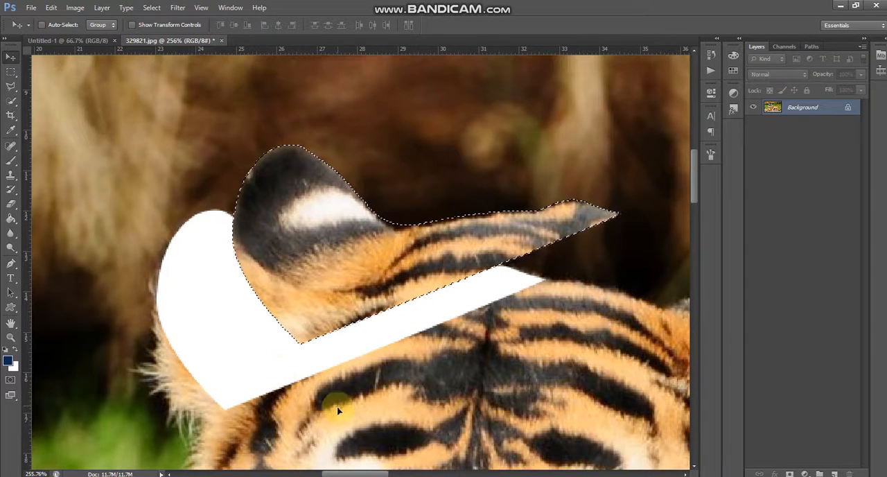
pyautogui.moveTo(388, 307); pyautogui.dragTo(309, 366)
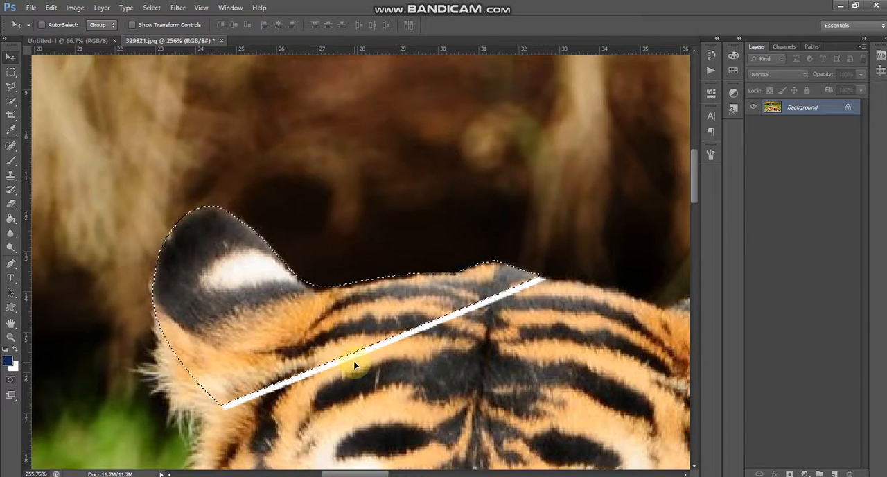
# Undo the moves, the selection and the path back to the first two anchor points on the ear.
pyautogui.hotkey('ctrl', 'z')
pyautogui.hotkey('ctrl', 'd')
pyautogui.hotkey('ctrl', 'alt', 'z')
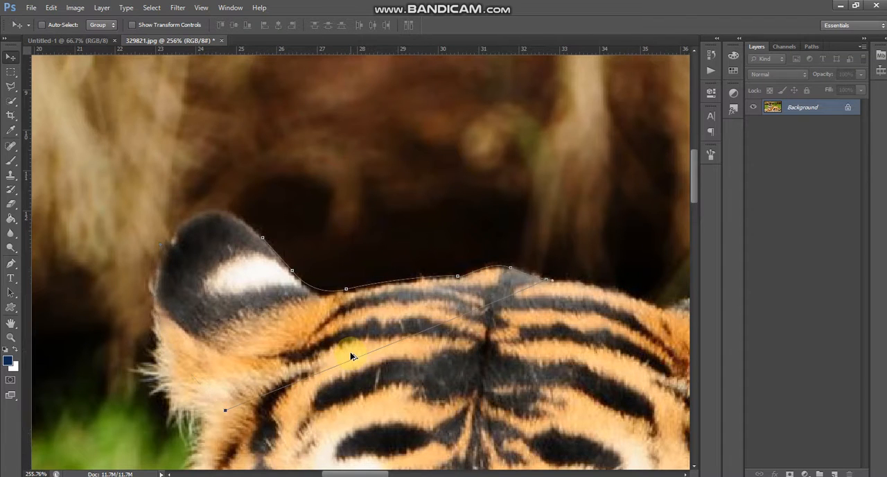
pyautogui.hotkey('ctrl', 'alt', 'z')
pyautogui.hotkey('ctrl', 'alt', 'z')
pyautogui.hotkey('ctrl', 'alt', 'z')
pyautogui.hotkey('ctrl', 'alt', 'z')
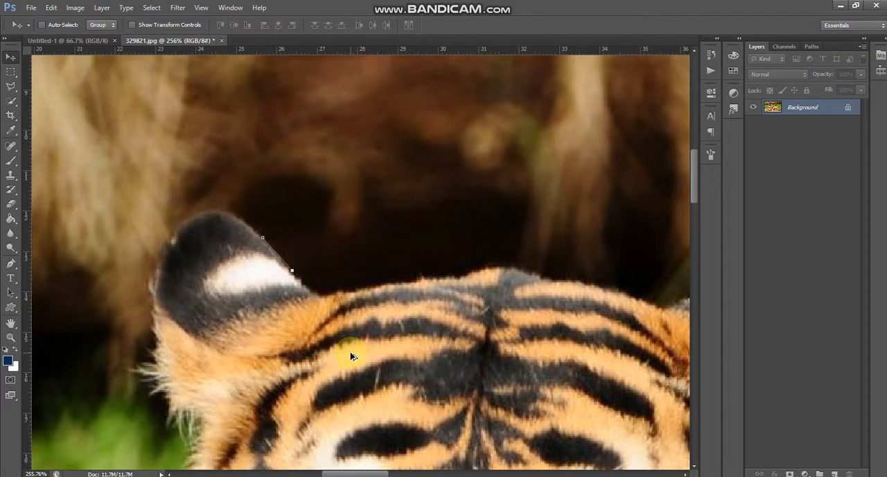
# Switch to the blank Untitled-1 document and set the Pen tool to Shape mode.
pyautogui.click(91, 40)
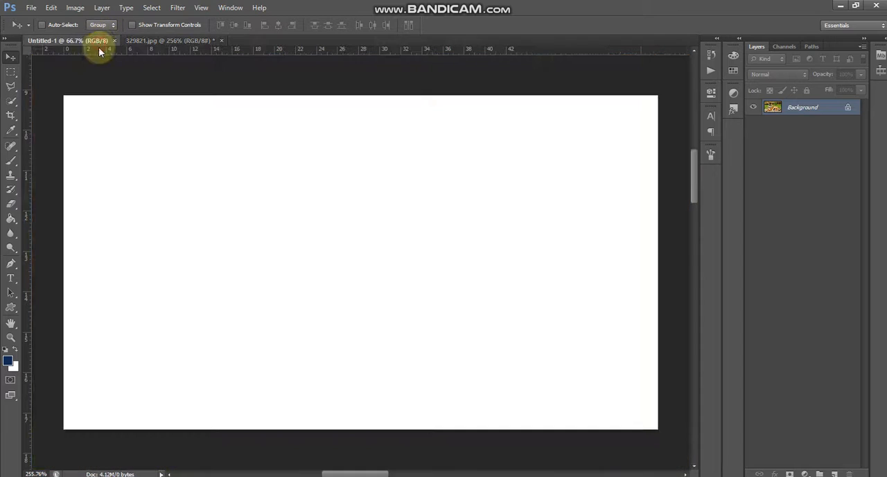
pyautogui.click(13, 264)
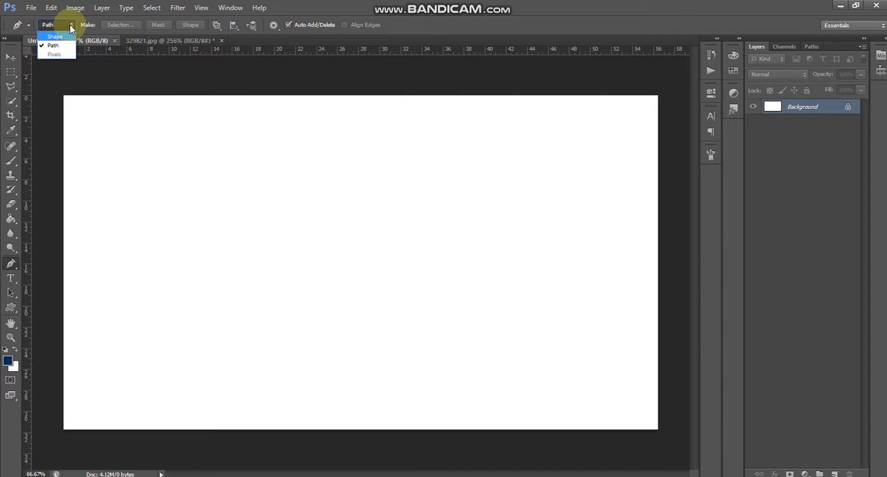
pyautogui.click(65, 36)
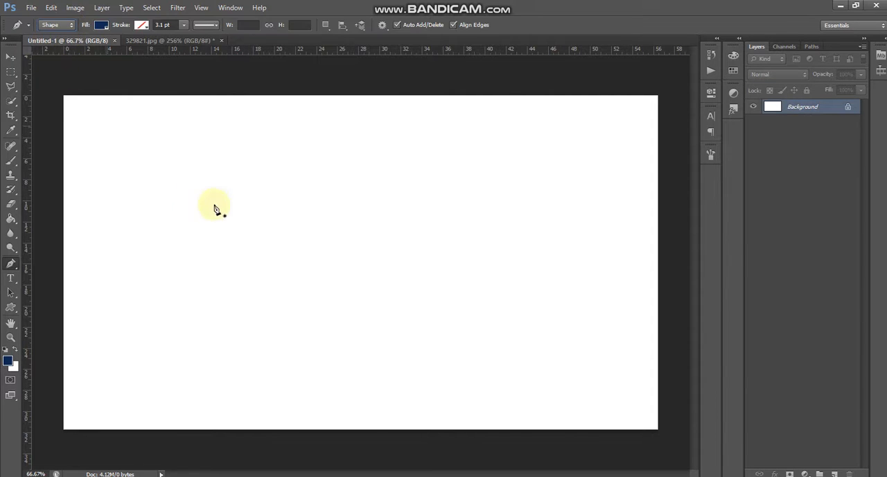
# Draw a closed triangle about 736 px wide and 525 px high with the Pen tool and fill it with magenta.
pyautogui.click(274, 192)
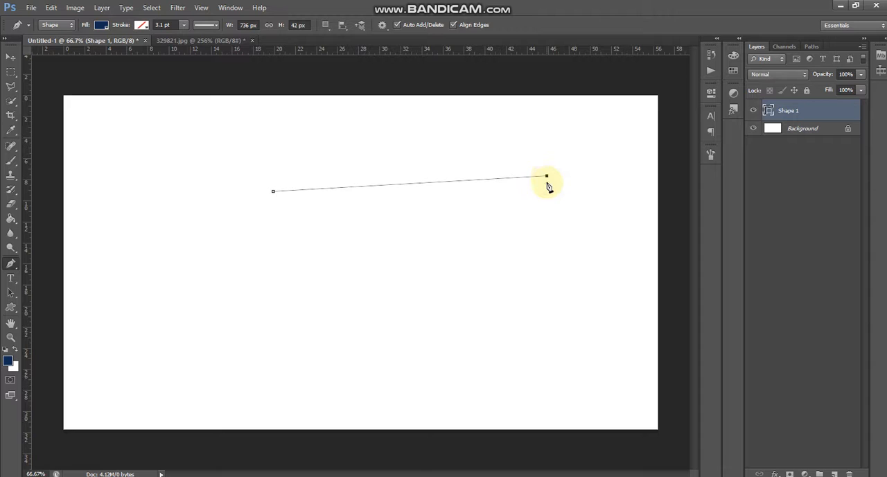
pyautogui.click(464, 369)
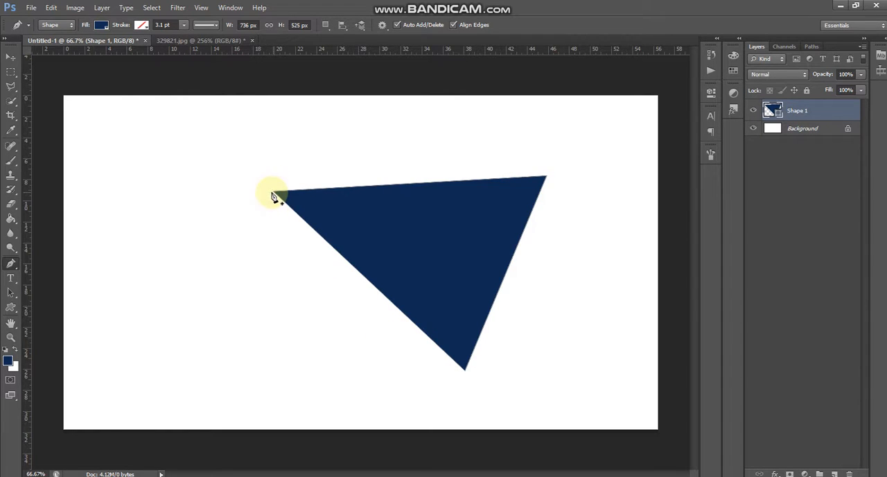
pyautogui.click(101, 25)
pyautogui.click(81, 89)
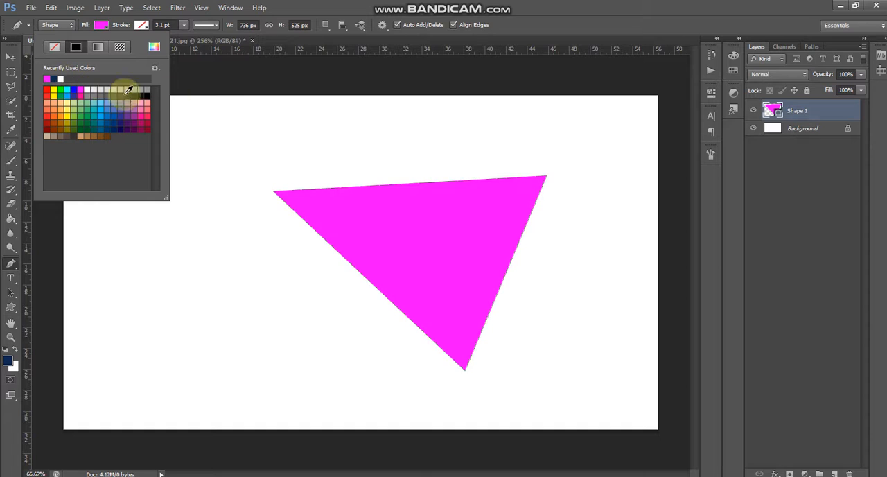
pyautogui.click(10, 56)
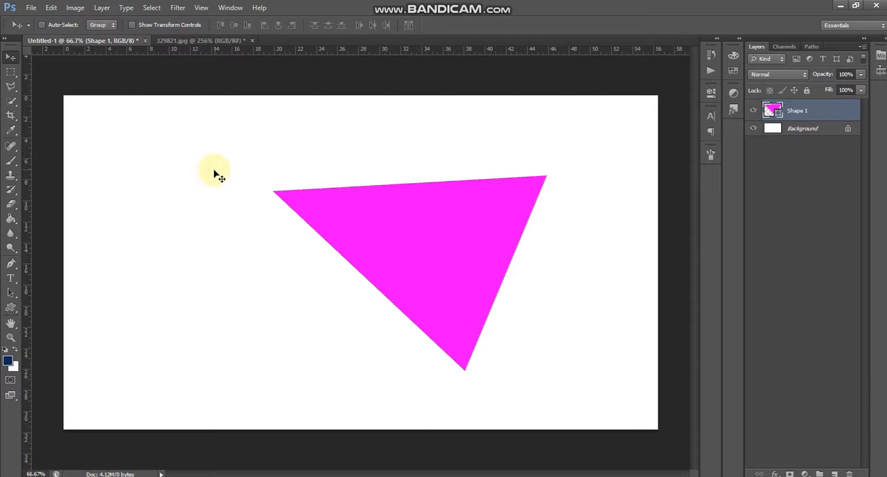
# Undo the triangle and its fill change to restore the blank canvas.
pyautogui.hotkey('ctrl', 'alt', 'z')
pyautogui.hotkey('ctrl', 'alt', 'z')
pyautogui.hotkey('ctrl', 'alt', 'z')
pyautogui.hotkey('ctrl', 'alt', 'z')
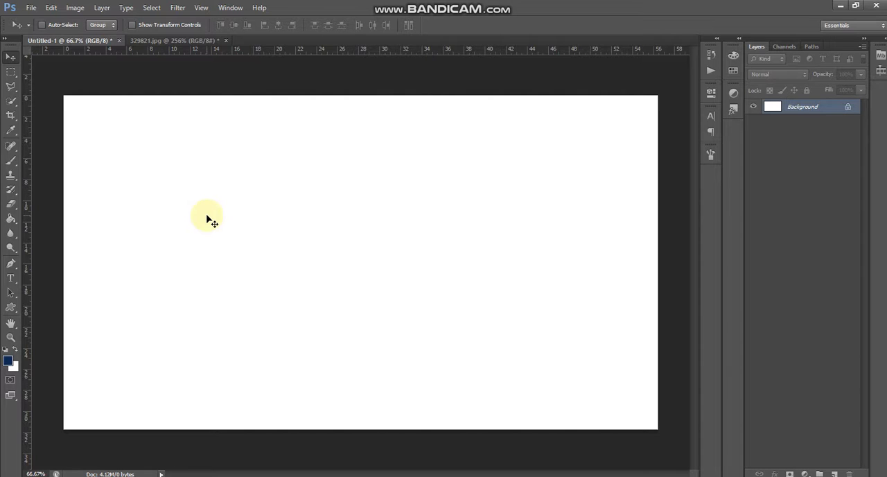
# Draw a closed, curved dark-blue shape about 904 px wide and 642 px high with the Pen tool.
pyautogui.click(10, 264)
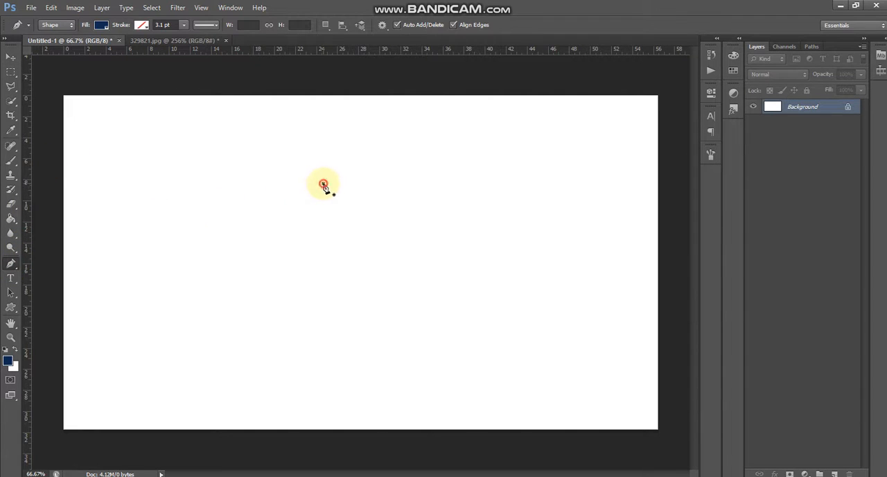
pyautogui.click(323, 185)
pyautogui.moveTo(544, 198); pyautogui.dragTo(536, 266)
pyautogui.moveTo(463, 312); pyautogui.dragTo(445, 392)
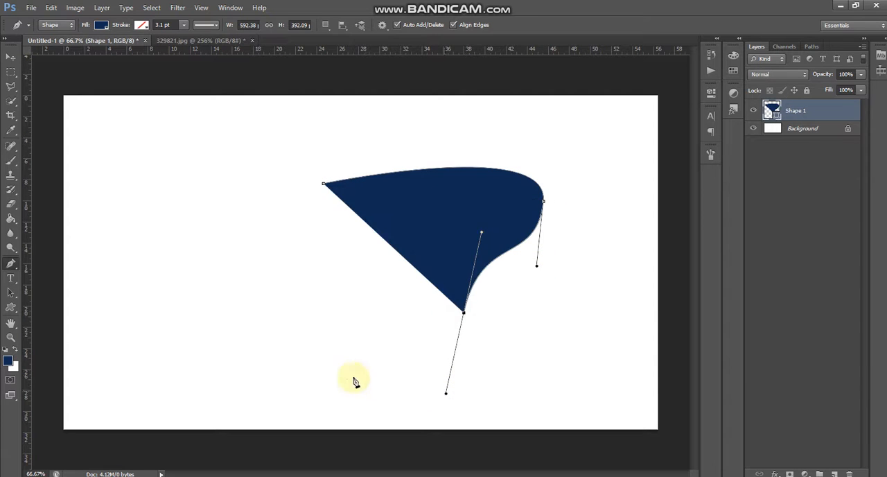
pyautogui.moveTo(338, 374); pyautogui.dragTo(327, 311)
pyautogui.moveTo(300, 279); pyautogui.dragTo(251, 255)
pyautogui.keyDown('ctrl'); pyautogui.click(237, 208); pyautogui.keyUp('ctrl')
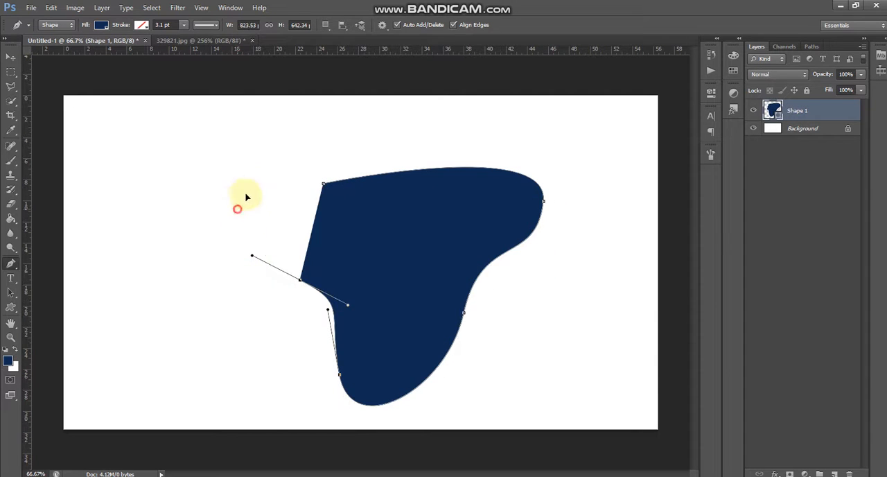
pyautogui.moveTo(237, 208); pyautogui.dragTo(315, 171)
pyautogui.click(324, 185)
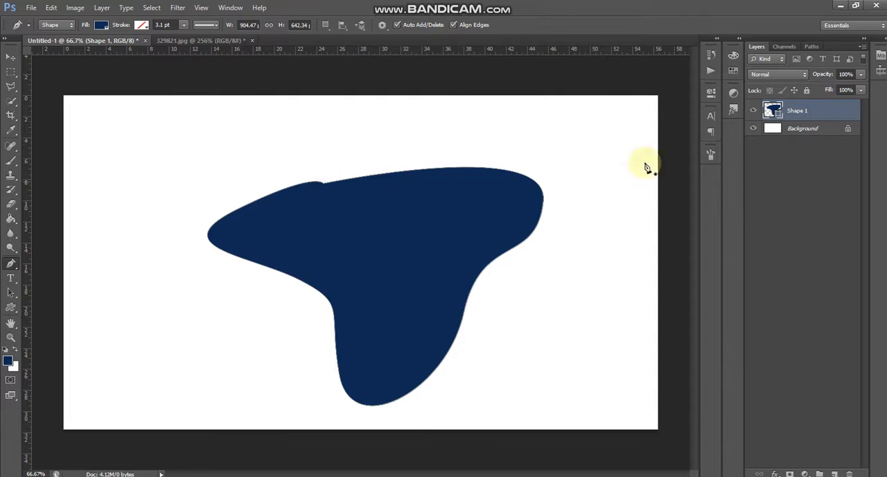
# Define the curved blue shape as a custom shape named "sh".
pyautogui.rightClick(349, 234)
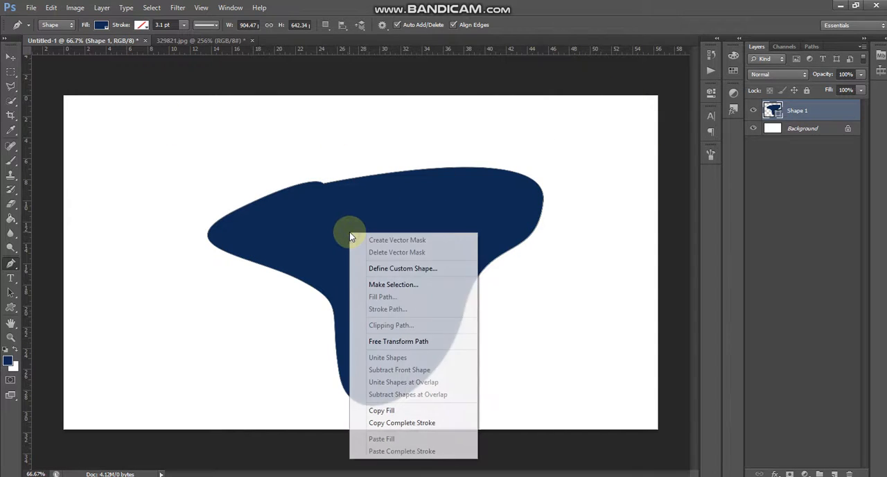
pyautogui.click(401, 270)
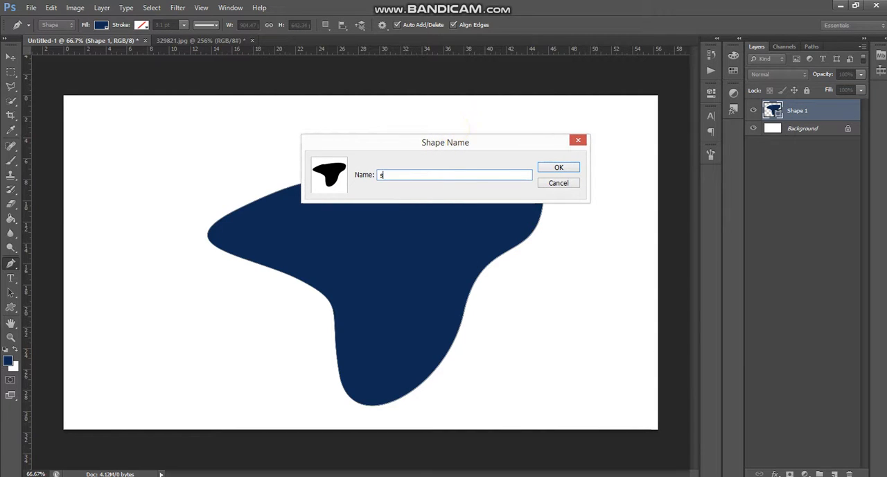
pyautogui.write('shape x')
pyautogui.click(558, 168)
# Draw a copy of the newly saved custom shape, about 240 px by 184 px, on the canvas's upper-left with the Custom Shape tool.
pyautogui.click(11, 308)
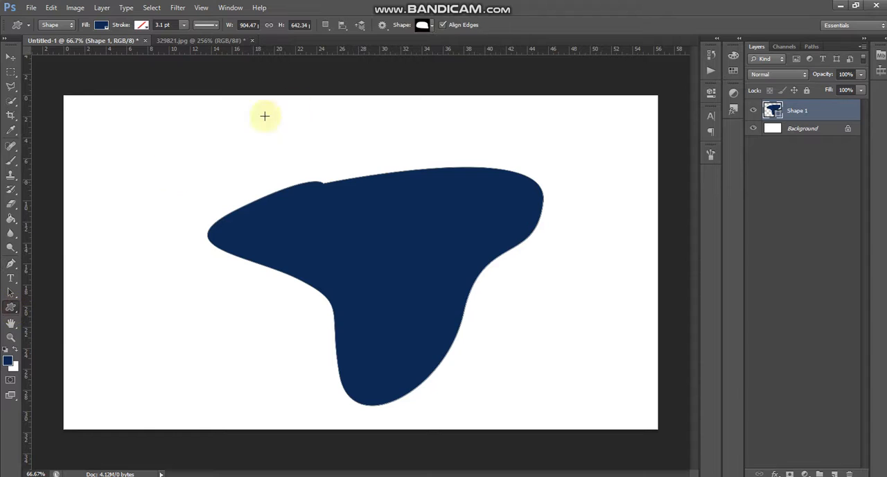
pyautogui.click(424, 26)
pyautogui.scroll(-5, 412, 73)
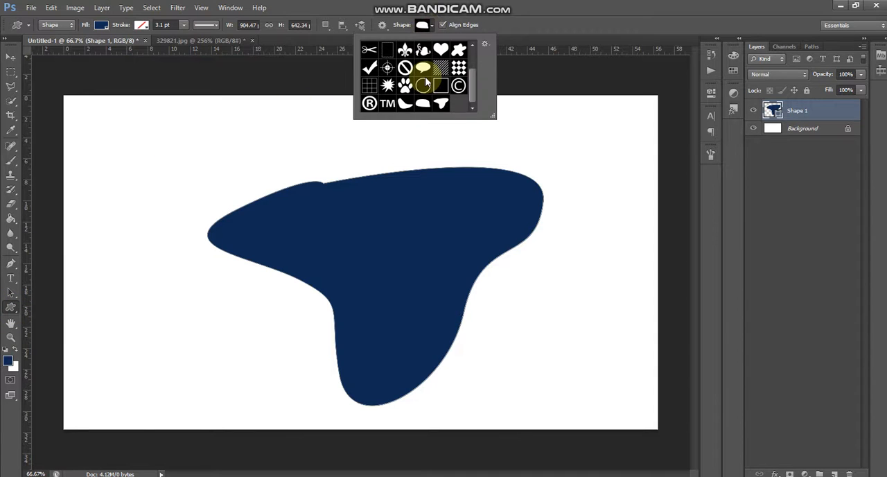
pyautogui.click(503, 26)
pyautogui.click(6, 305)
pyautogui.rightClick(11, 316)
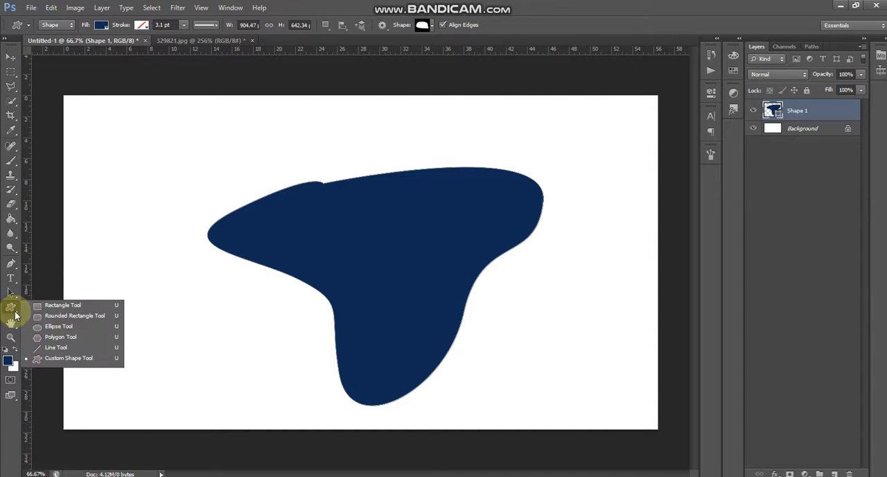
pyautogui.click(45, 360)
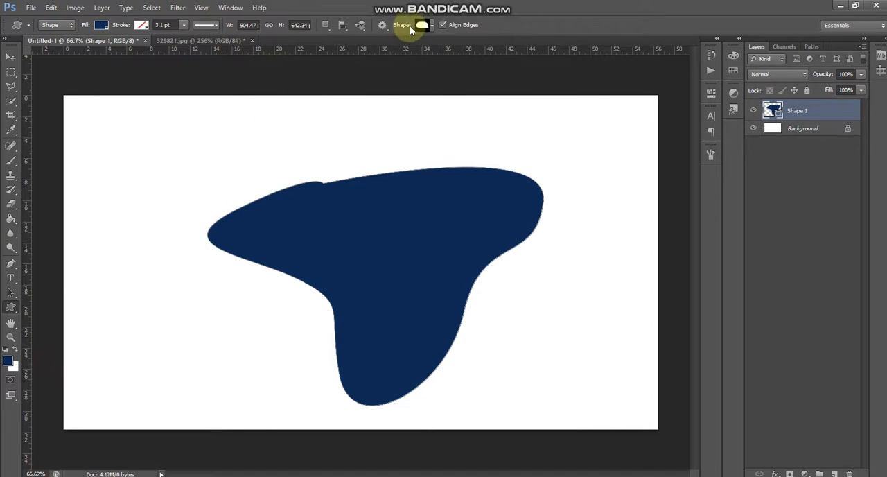
pyautogui.click(426, 26)
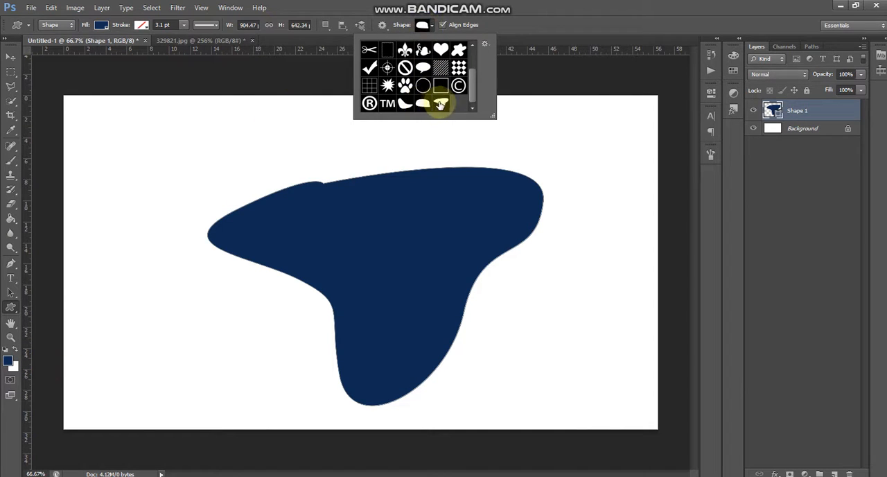
pyautogui.click(441, 104)
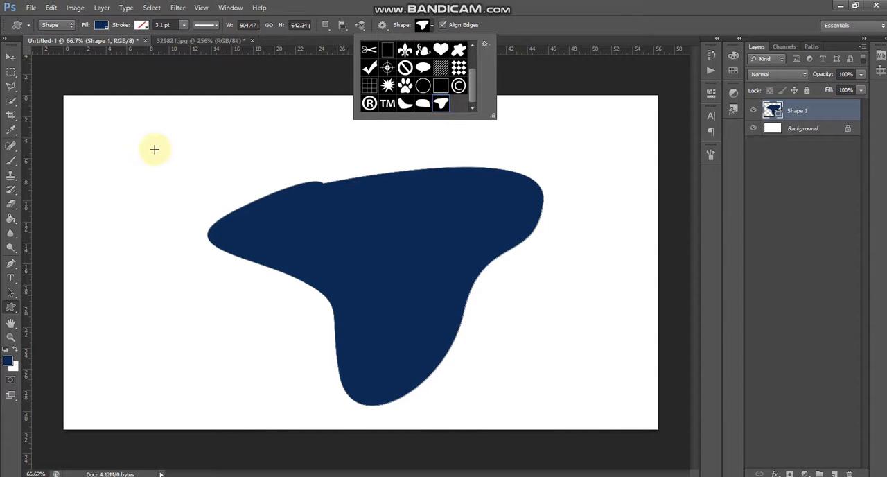
pyautogui.moveTo(129, 145); pyautogui.dragTo(217, 213)
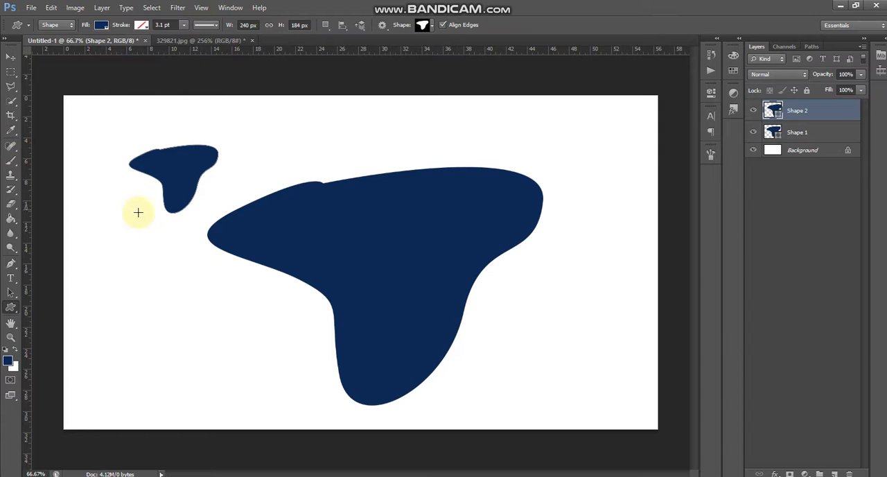
# Undo the small custom shape and the large curved shape to restore the blank canvas.
pyautogui.hotkey('ctrl', 'alt', 'z')
pyautogui.hotkey('ctrl', 'alt', 'z')
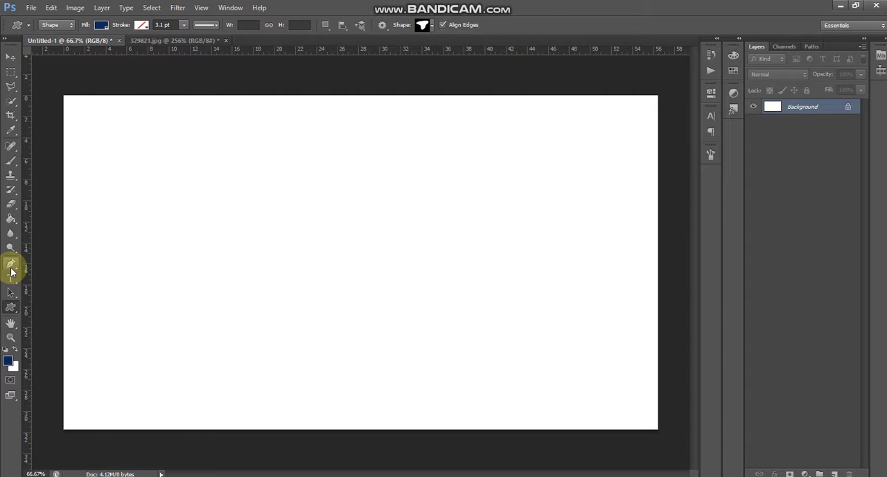
# Draw an open wavy shape with four anchor points, about 780 px wide and 356 px high, using the Pen tool.
pyautogui.click(12, 270)
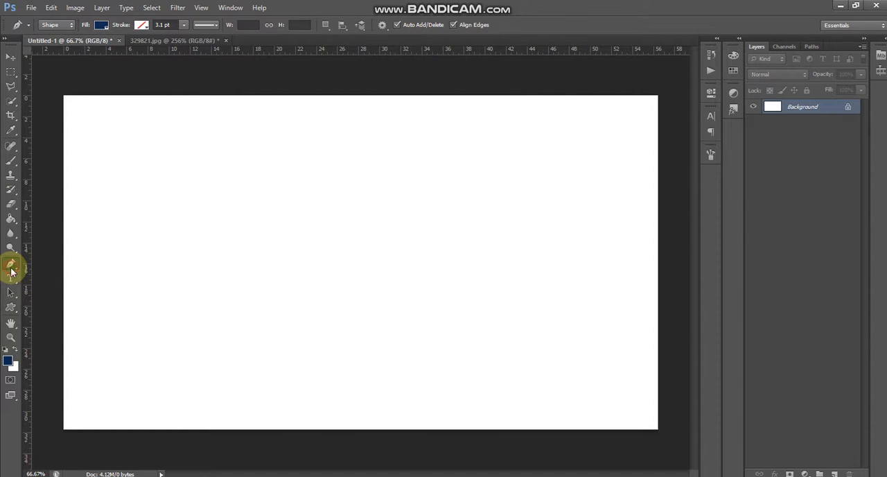
pyautogui.click(240, 188)
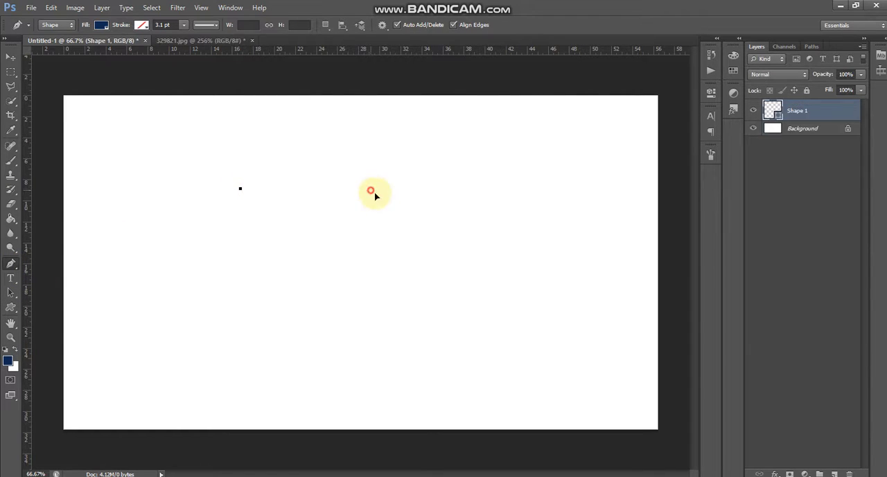
pyautogui.moveTo(370, 189); pyautogui.dragTo(396, 246)
pyautogui.moveTo(453, 245); pyautogui.dragTo(496, 218)
pyautogui.moveTo(524, 297); pyautogui.dragTo(501, 346)
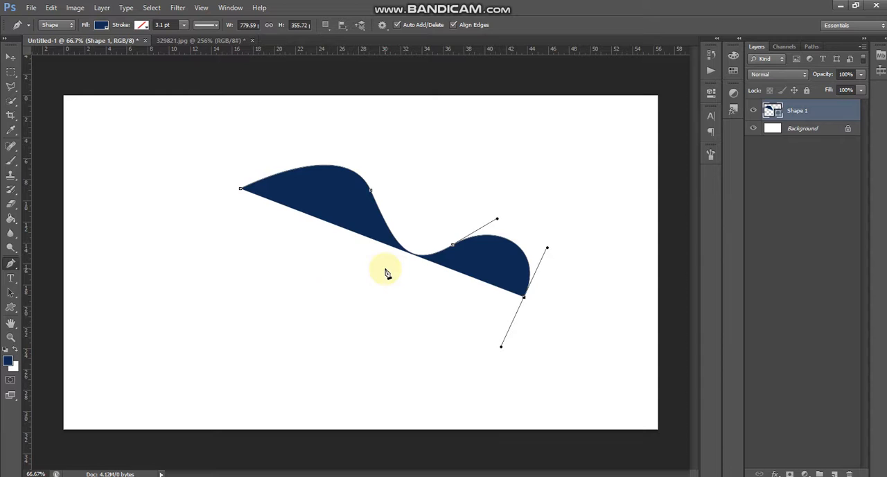
# Undo the open wavy shape and all its anchor points.
pyautogui.rightClick(325, 191)
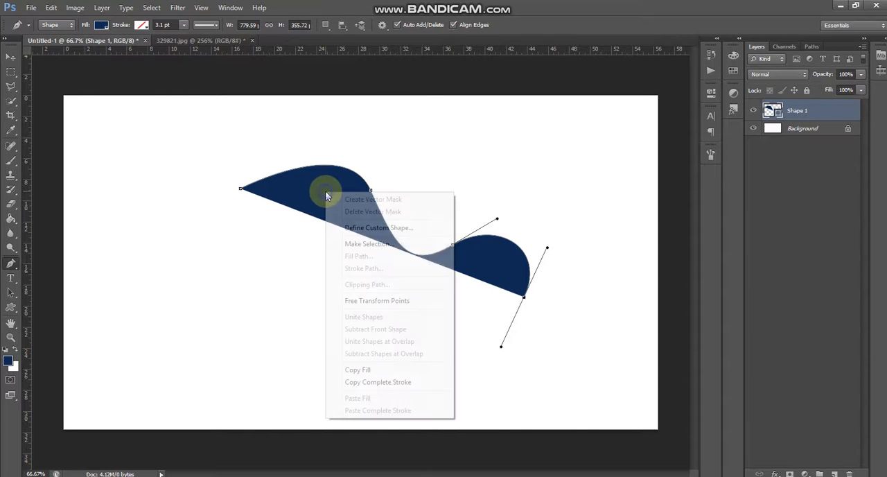
pyautogui.click(239, 191)
pyautogui.hotkey('ctrl', 'alt', 'z')
pyautogui.hotkey('ctrl', 'alt', 'z')
pyautogui.hotkey('ctrl', 'alt', 'z')
pyautogui.hotkey('ctrl', 'alt', 'z')
pyautogui.hotkey('ctrl', 'alt', 'z')
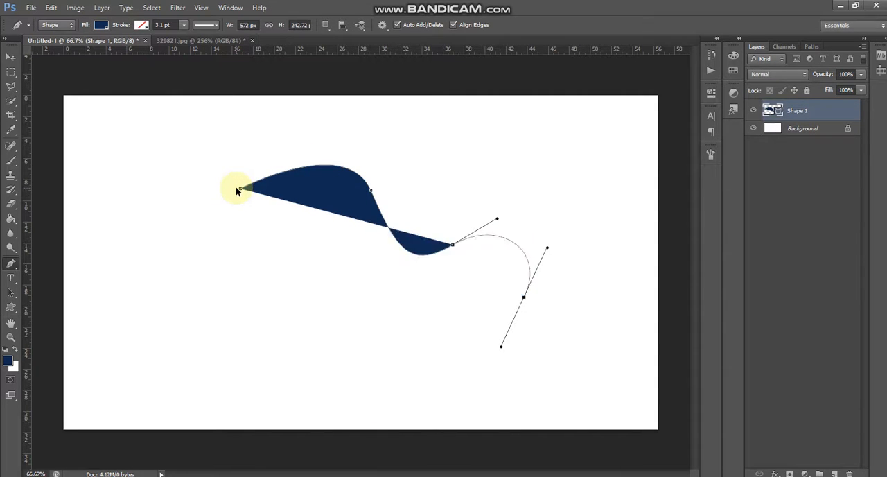
# Set the Pen tool to Path mode and add a new blank layer above the tiger photo in 329821.jpg.
pyautogui.click(67, 44)
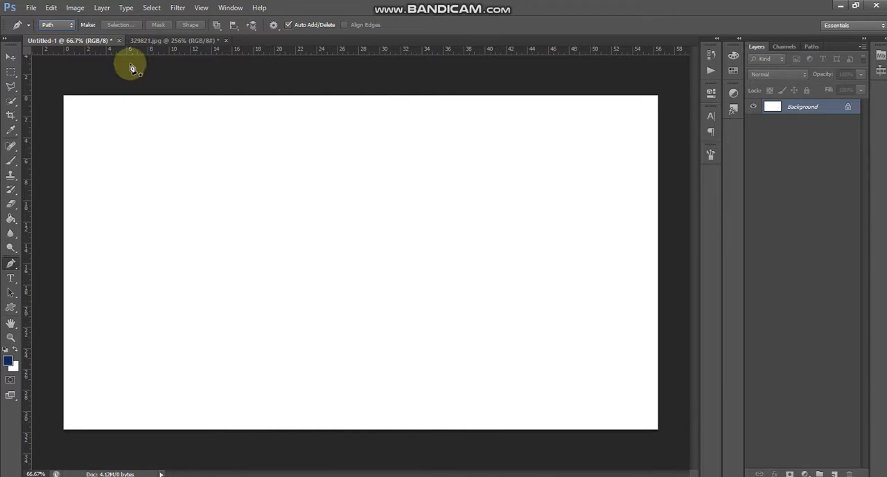
pyautogui.click(181, 43)
pyautogui.scroll(-5, 307, 252)
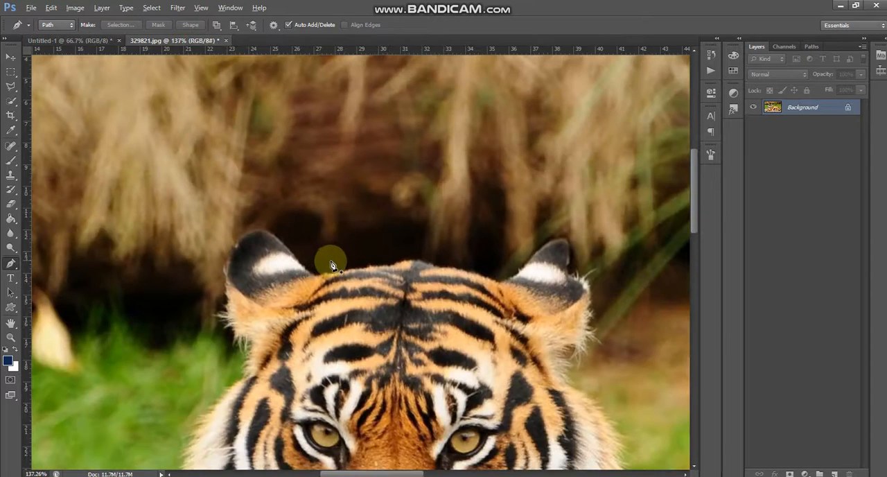
pyautogui.scroll(5, 308, 280)
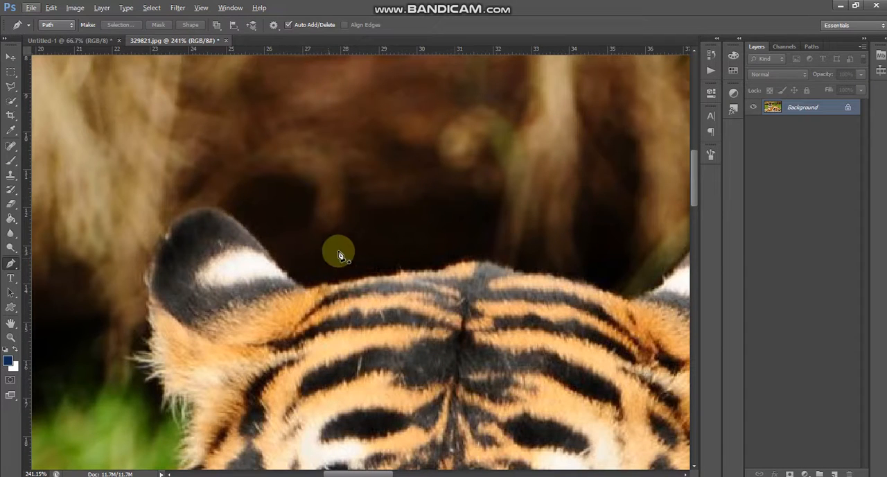
pyautogui.click(834, 472)
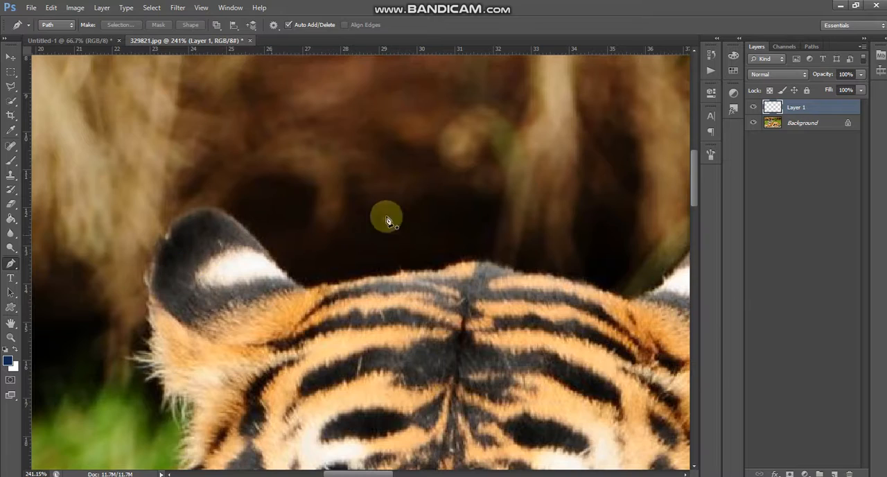
# Trace an open curved path over the top of the tiger's left-hand ear, ending where it meets the head.
pyautogui.scroll(-5, 376, 274)
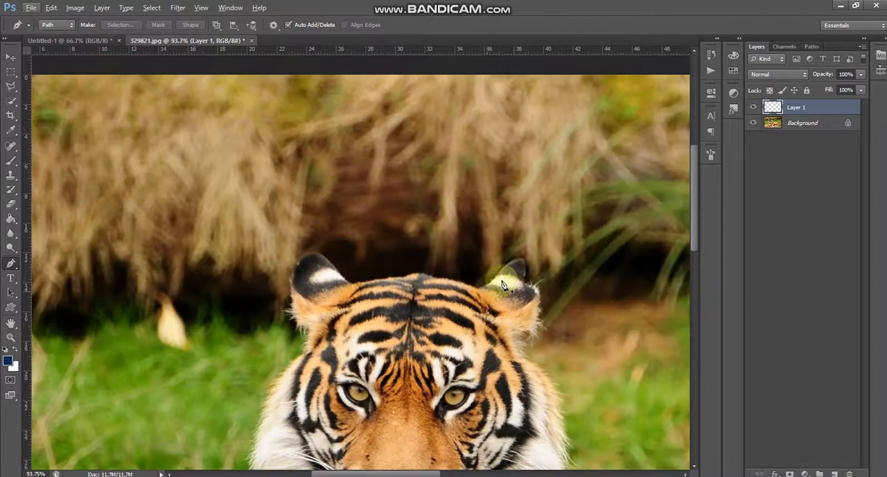
pyautogui.scroll(2, 424, 310)
pyautogui.scroll(2, 311, 277)
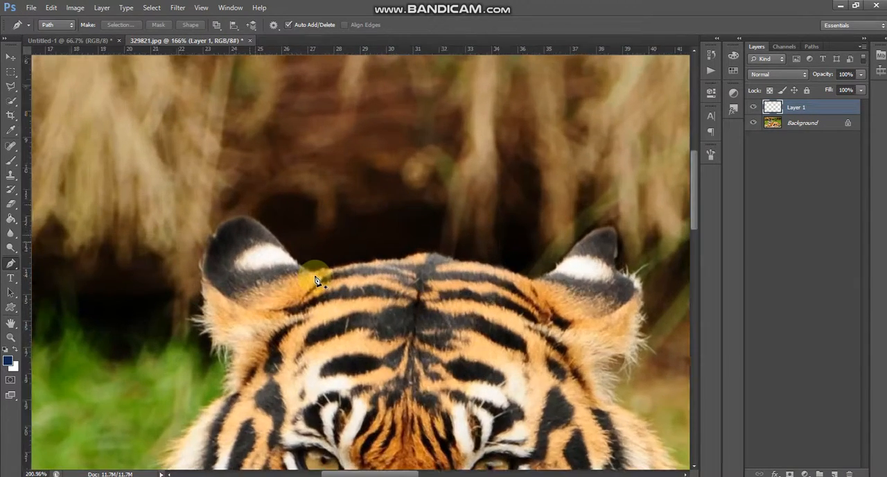
pyautogui.scroll(2, 236, 255)
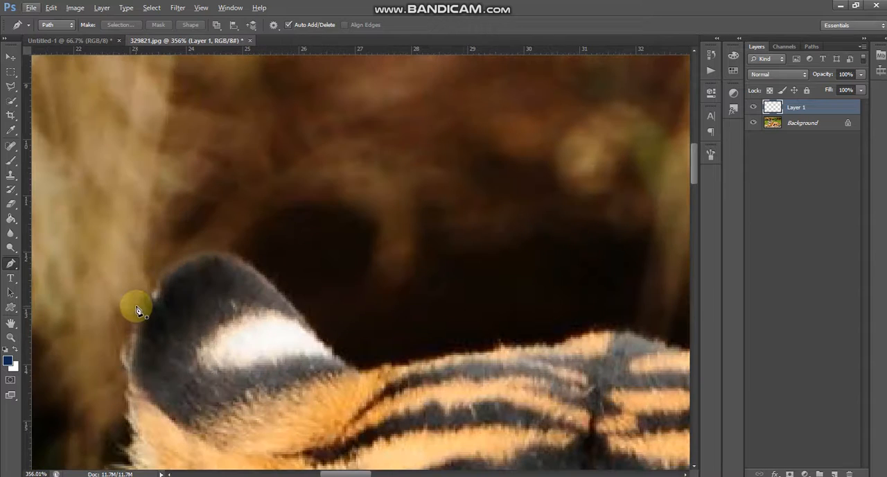
pyautogui.click(136, 307)
pyautogui.moveTo(237, 256); pyautogui.dragTo(289, 289)
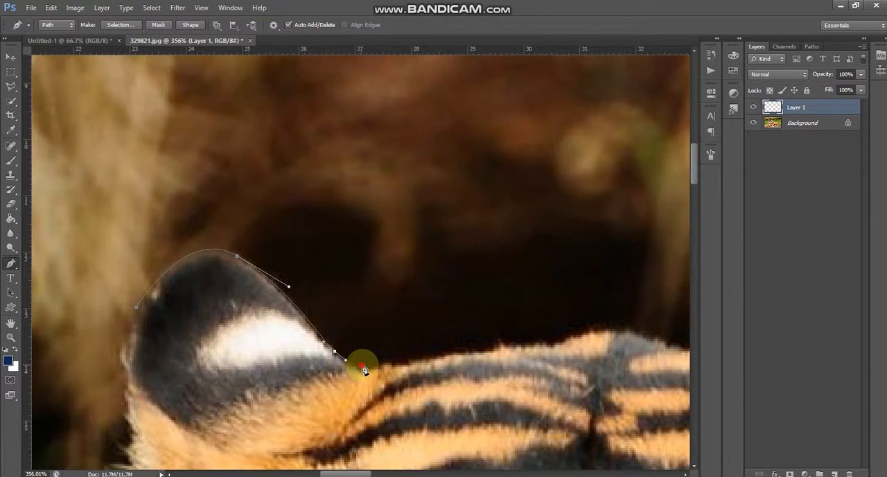
pyautogui.moveTo(362, 366); pyautogui.dragTo(370, 364)
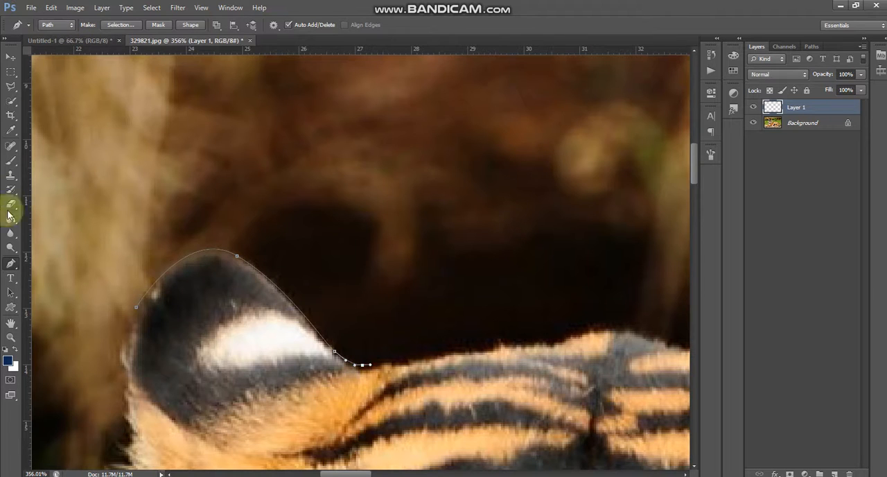
# Stroke the ear path with the Brush on the new layer, without simulated pressure.
pyautogui.rightClick(191, 257)
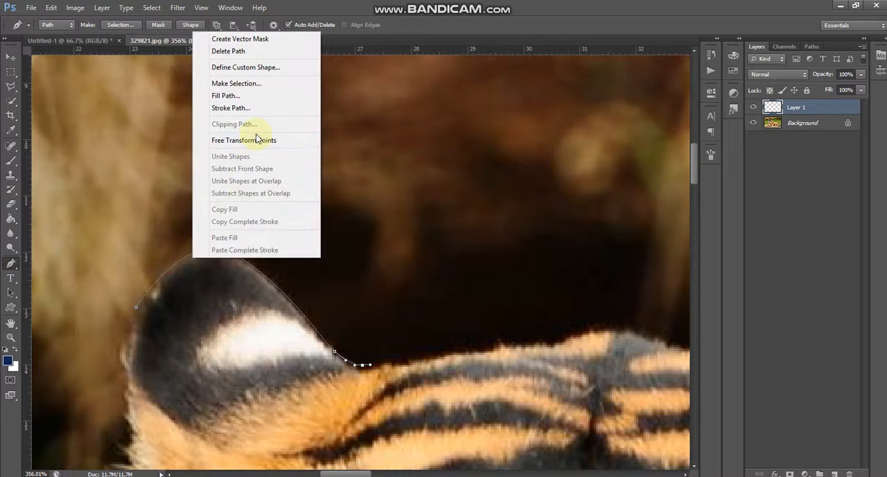
pyautogui.click(250, 108)
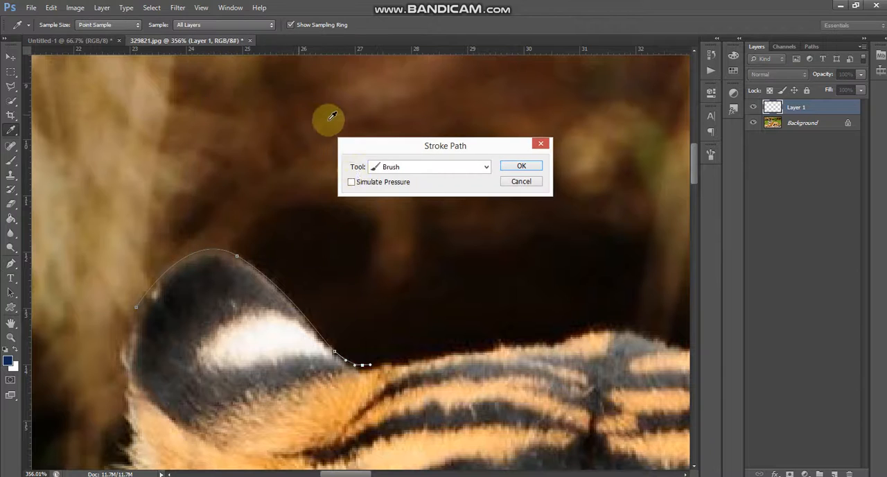
pyautogui.click(517, 169)
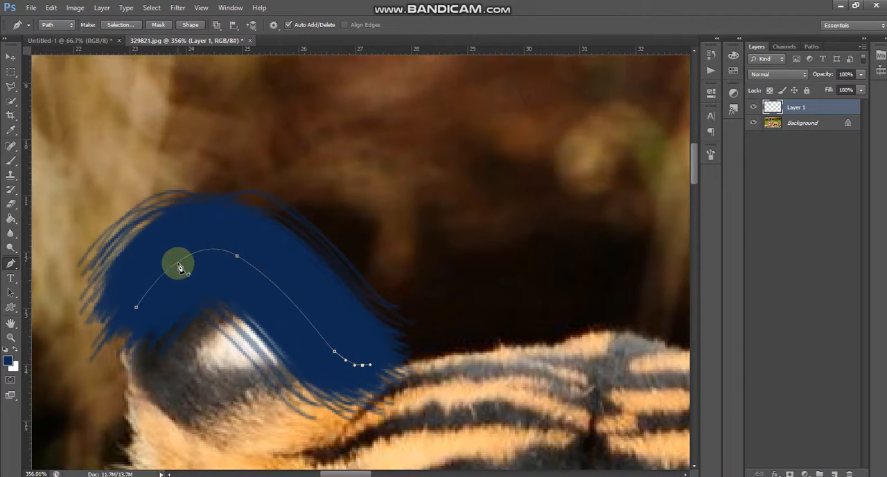
# Set the Brush tool to a hard round tip with 8 px size and 100% hardness.
pyautogui.scroll(-5, 247, 293)
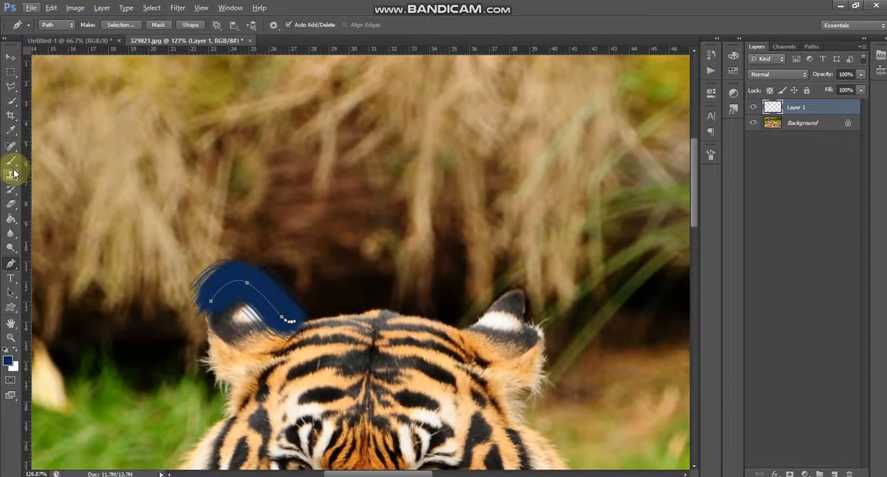
pyautogui.click(14, 173)
pyautogui.click(48, 25)
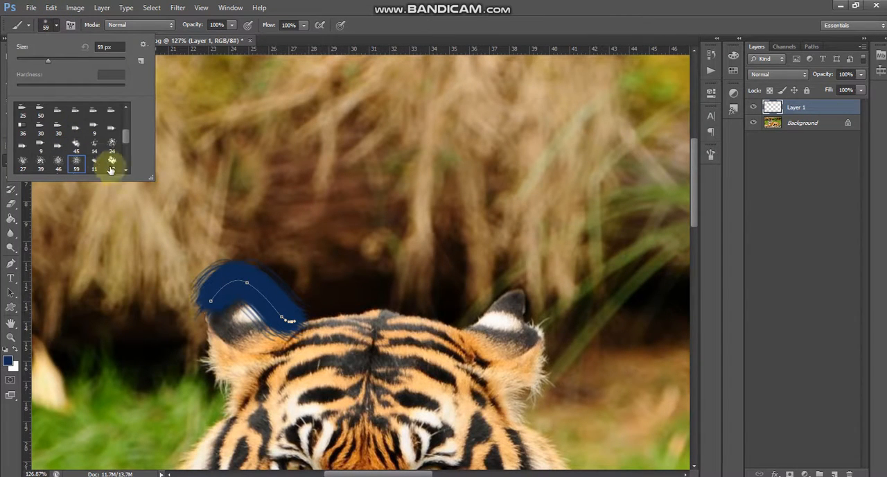
pyautogui.scroll(6, 99, 154)
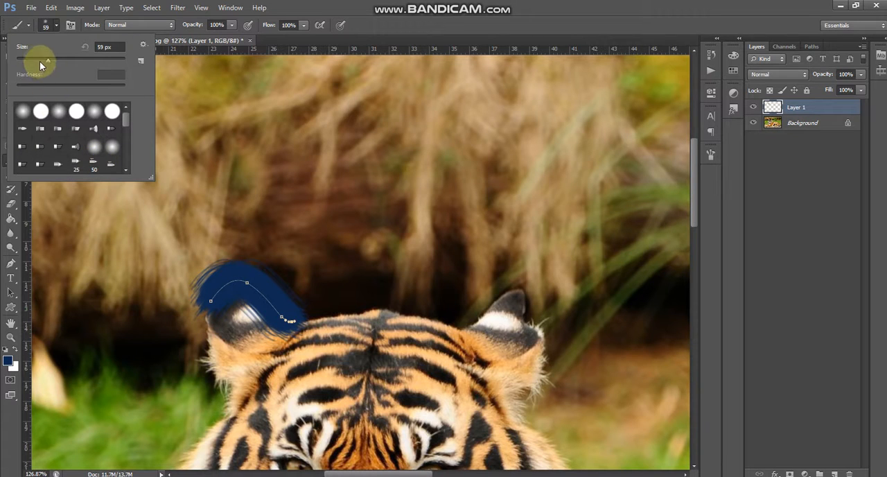
pyautogui.moveTo(21, 64); pyautogui.dragTo(20, 61)
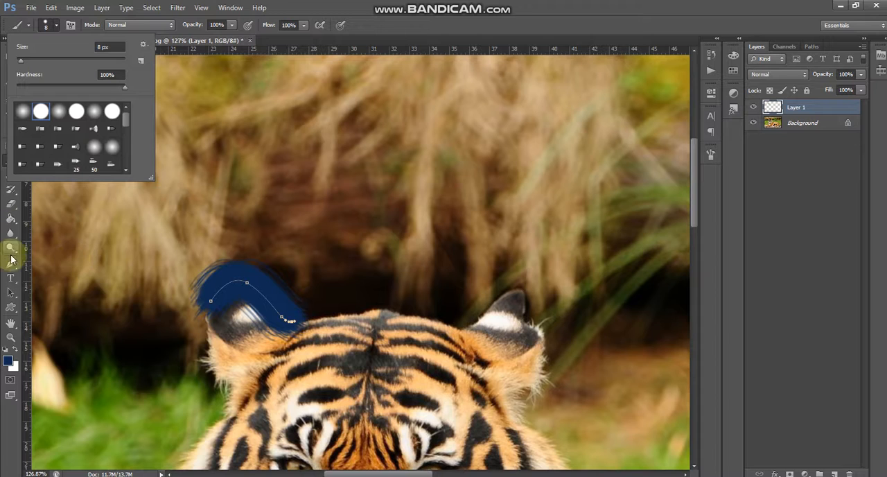
# Extend the pen path along the top of the tiger's head to the other ear and stroke it with the Brush, without simulated pressure.
pyautogui.click(12, 273)
pyautogui.click(366, 312)
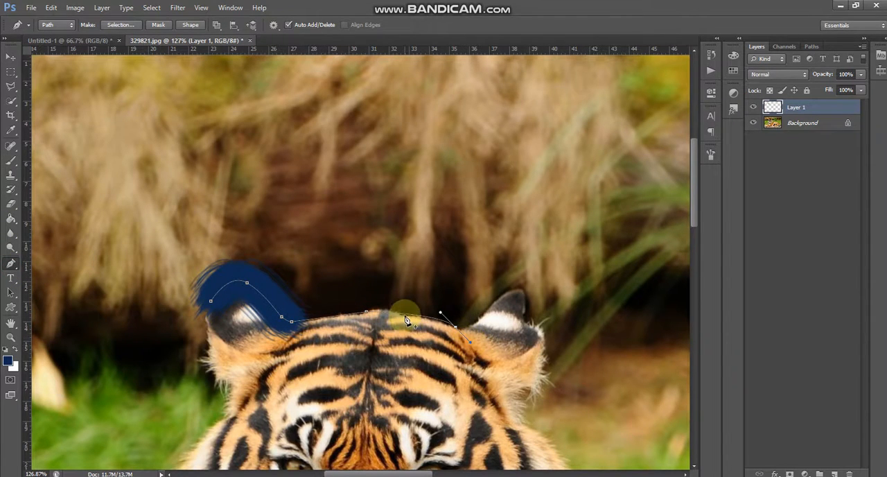
pyautogui.rightClick(406, 318)
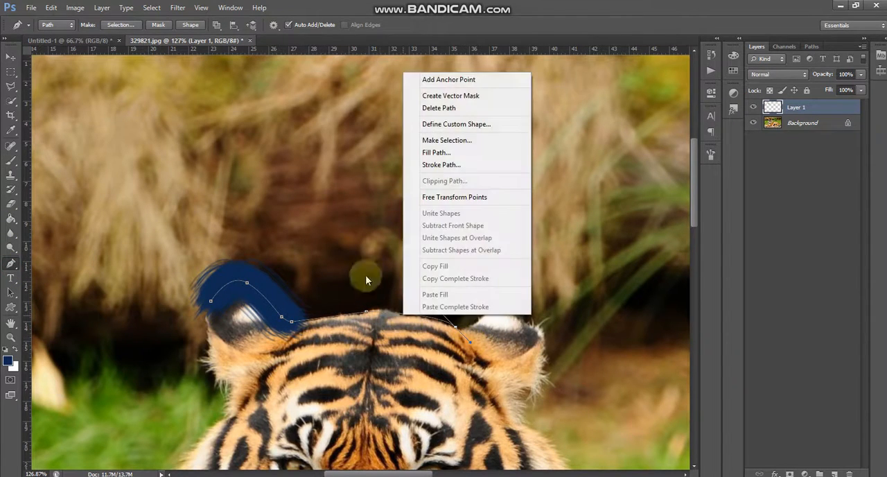
pyautogui.click(440, 165)
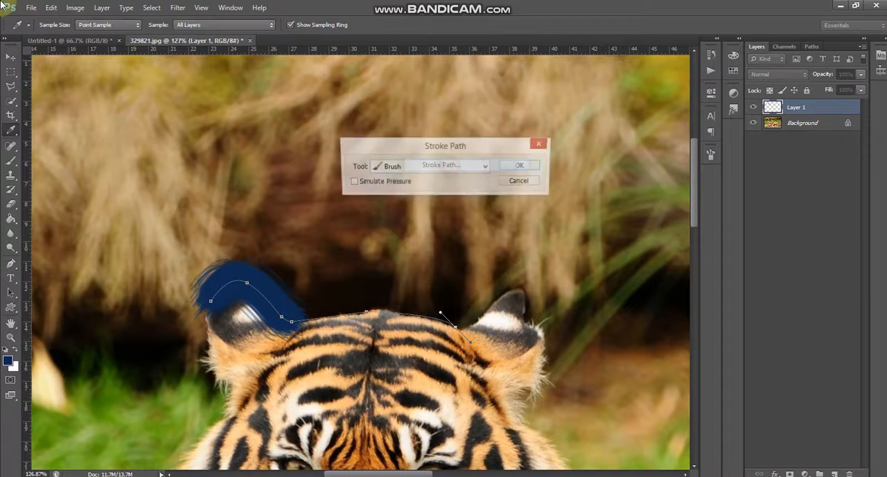
pyautogui.click(529, 170)
pyautogui.scroll(5, 353, 311)
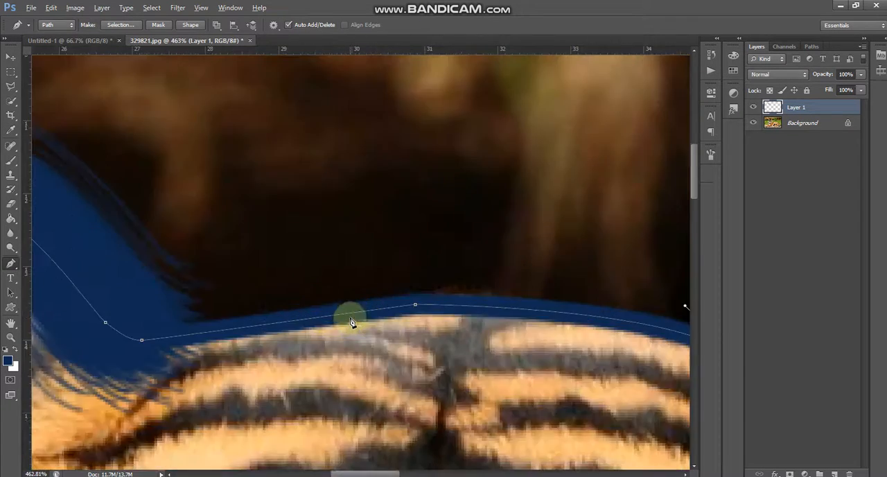
pyautogui.scroll(-3, 311, 330)
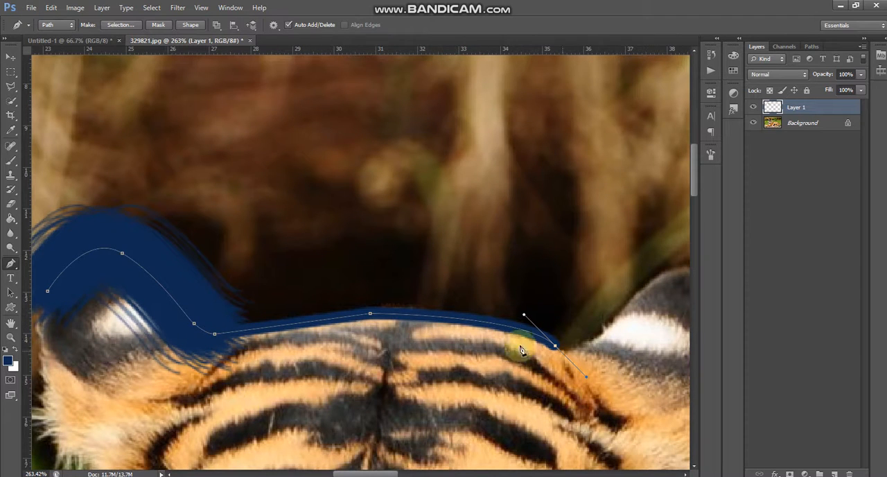
pyautogui.scroll(-1, 152, 251)
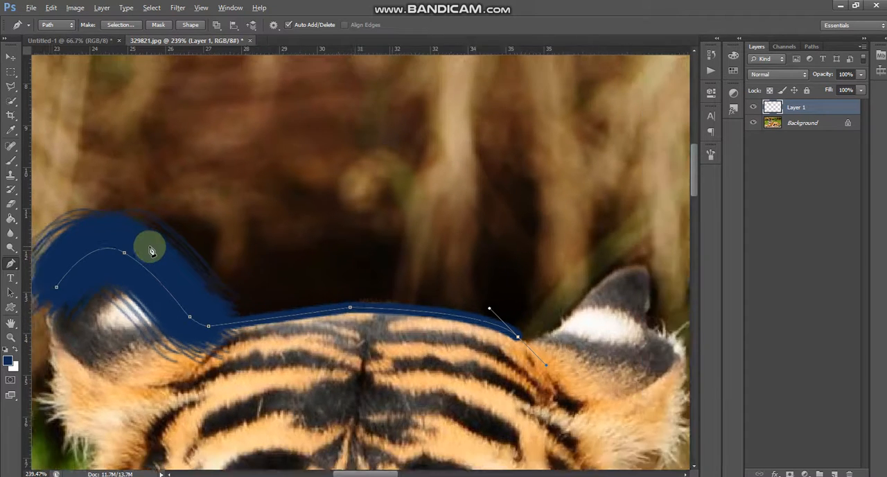
pyautogui.scroll(-3, 152, 251)
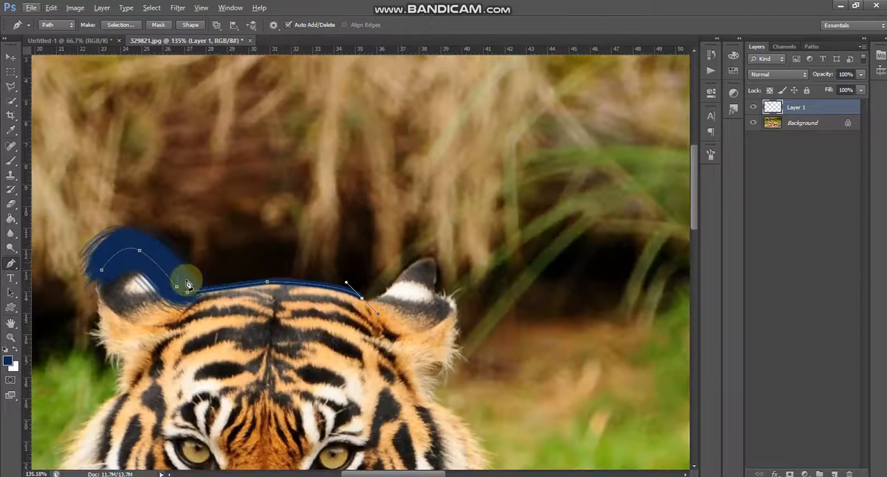
# Apply Stroke Path once more to the whole ear and head path with the Brush.
pyautogui.rightClick(174, 110)
pyautogui.rightClick(152, 258)
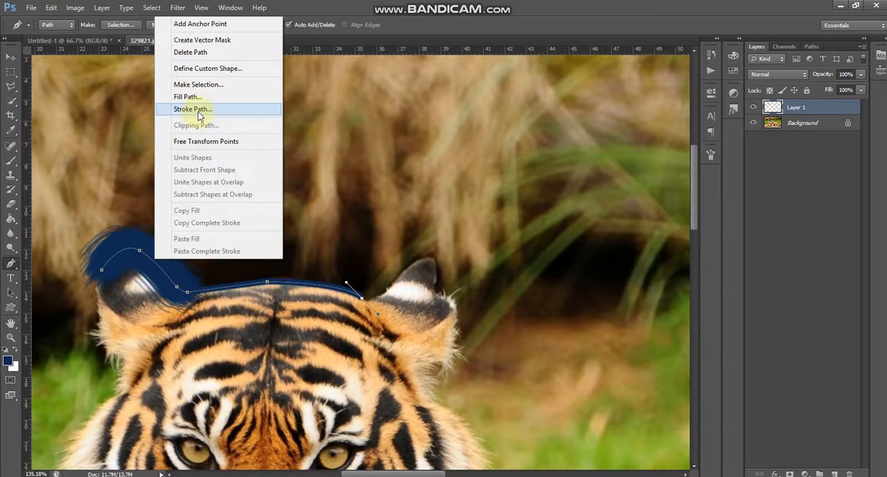
pyautogui.click(198, 110)
pyautogui.click(518, 169)
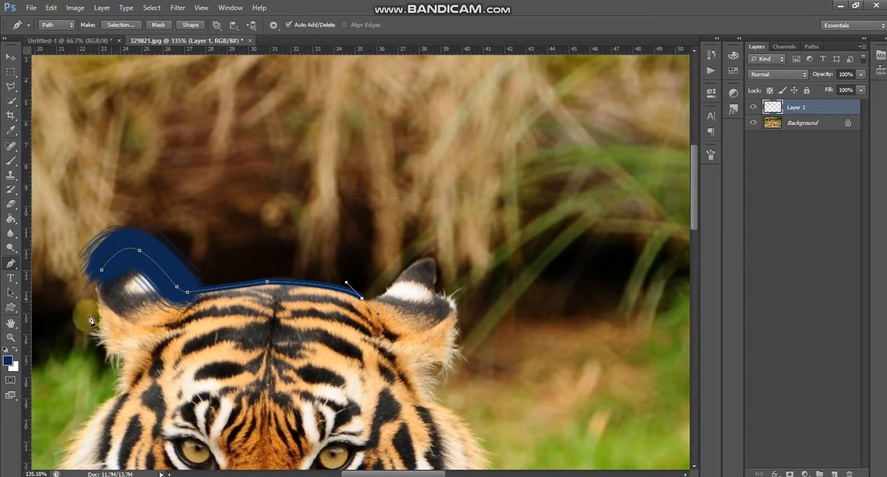
# Examine the tools offered for stroking the ear and head path, keep Brush selected and apply the stroke.
pyautogui.rightClick(165, 281)
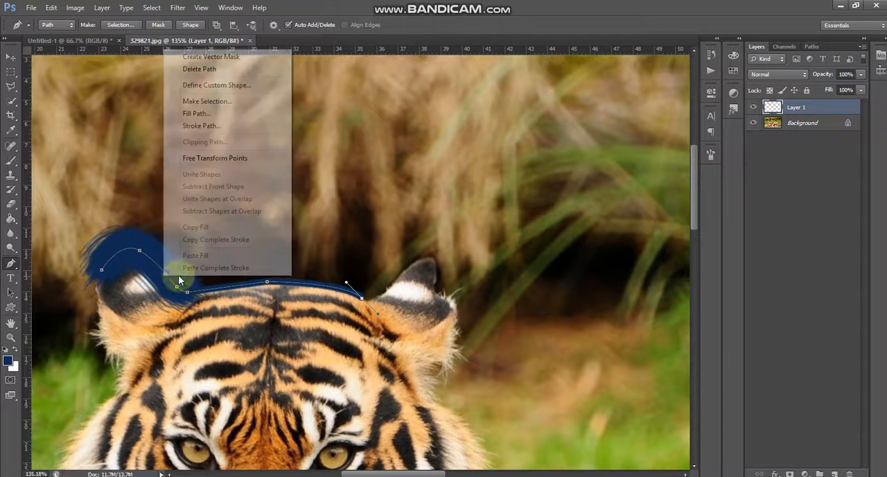
pyautogui.click(226, 123)
pyautogui.click(485, 166)
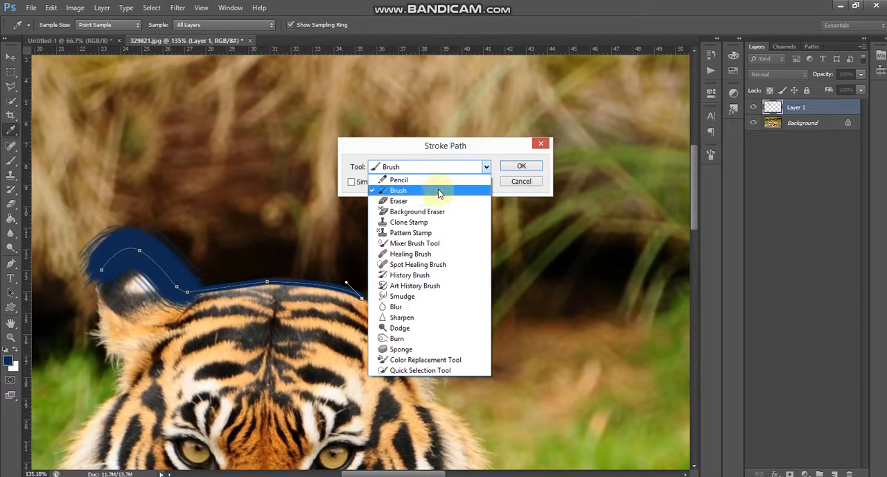
pyautogui.click(513, 169)
pyautogui.click(513, 167)
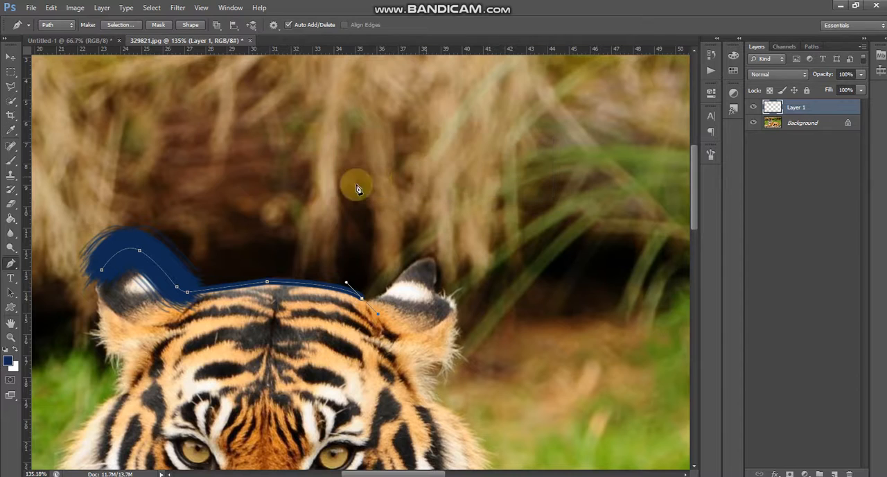